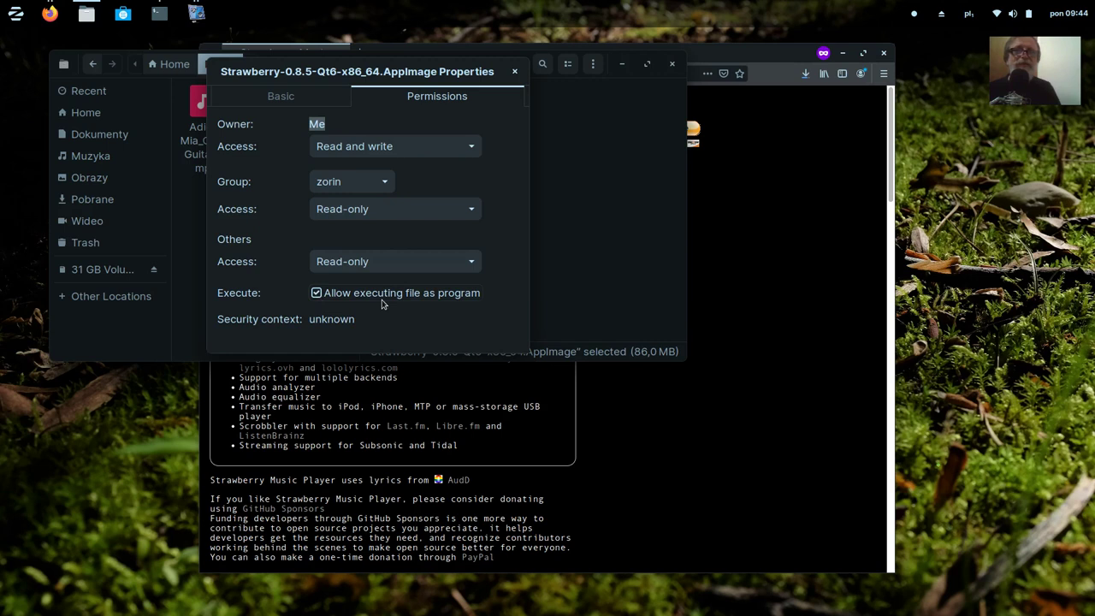
# Close the AppImage file properties and open the home Music folder in Strawberry Music Player's file browser
pyautogui.click(513, 73)
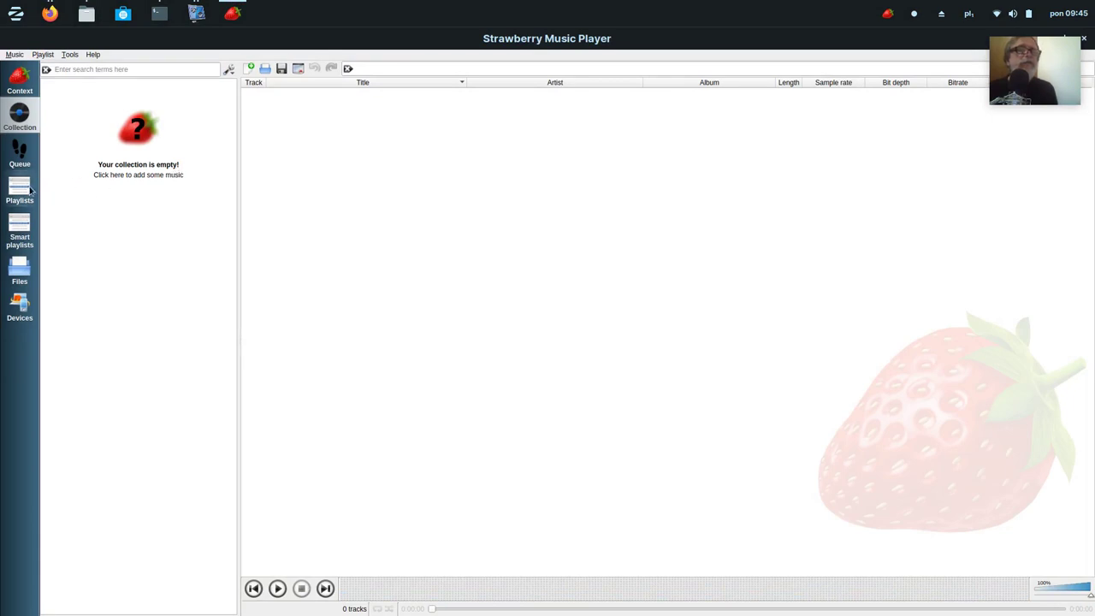
pyautogui.click(20, 268)
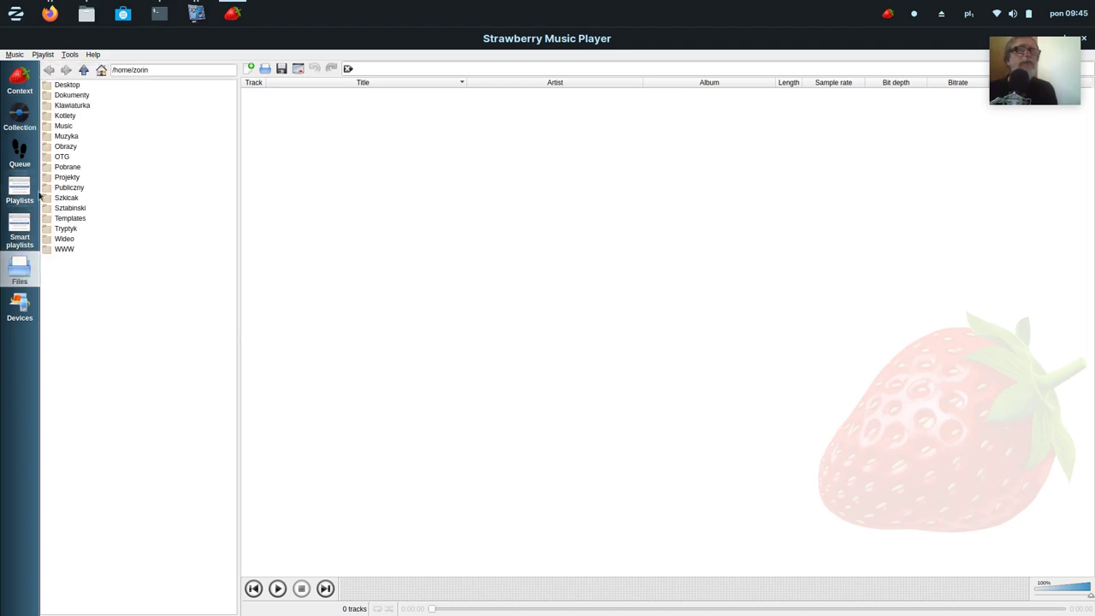
pyautogui.click(47, 127)
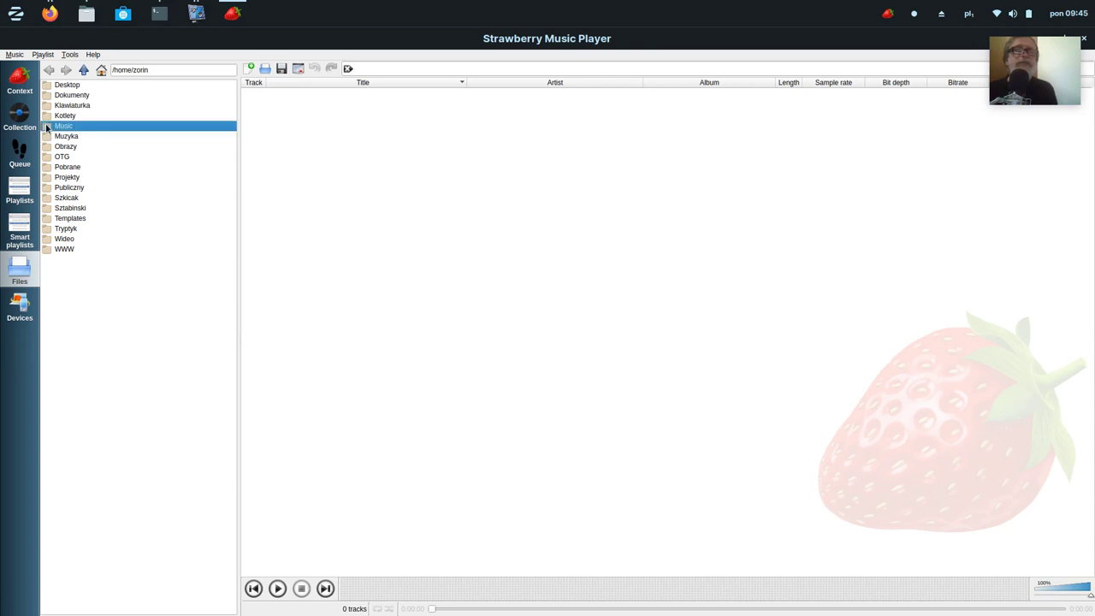
pyautogui.doubleClick(47, 128)
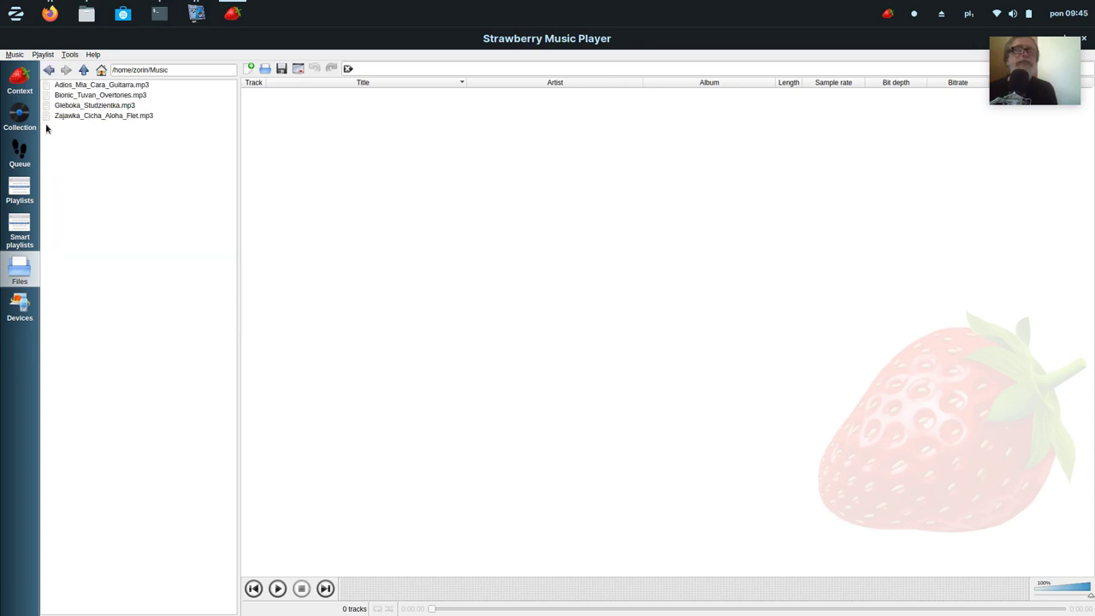
# Try to play Adios_Mia_Cara_Guitarra.mp3 directly from the file browser's Music folder
pyautogui.click(96, 87)
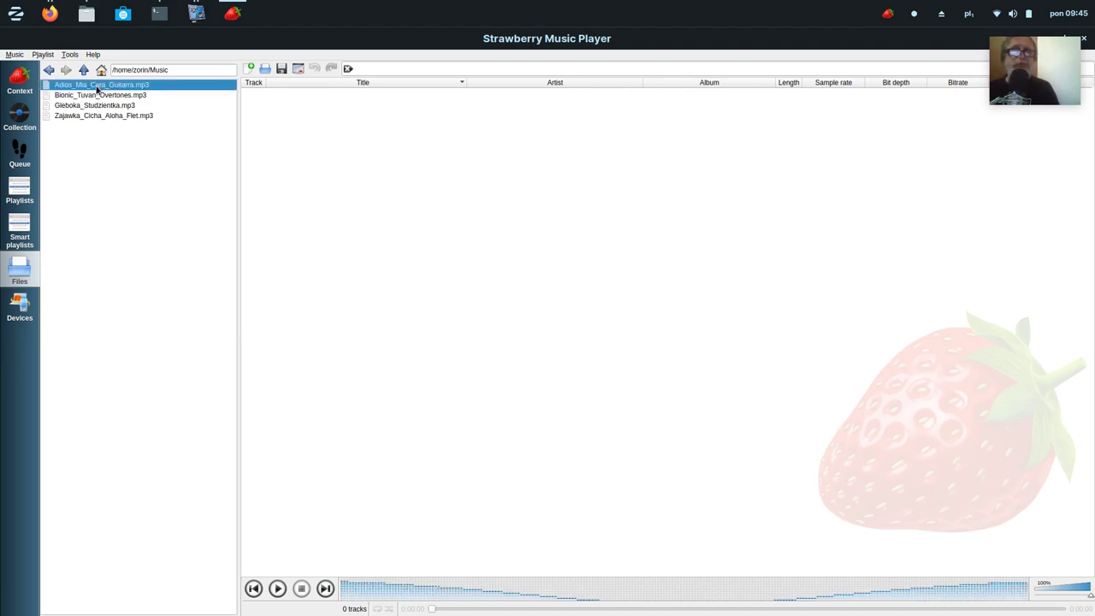
pyautogui.click(278, 589)
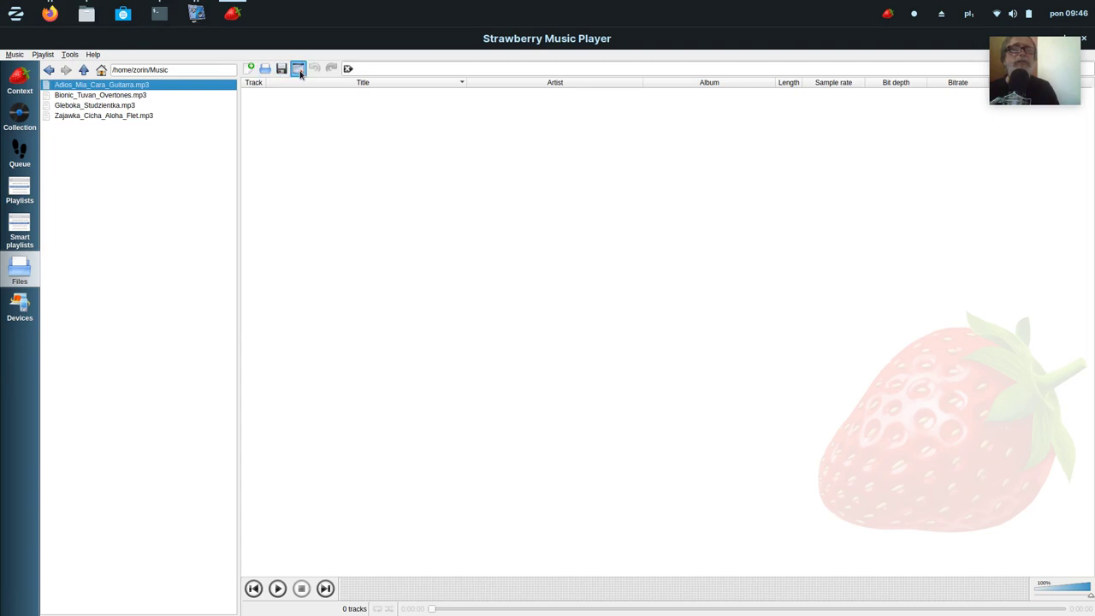
# Open Strawberry's Cover Manager
pyautogui.click(70, 55)
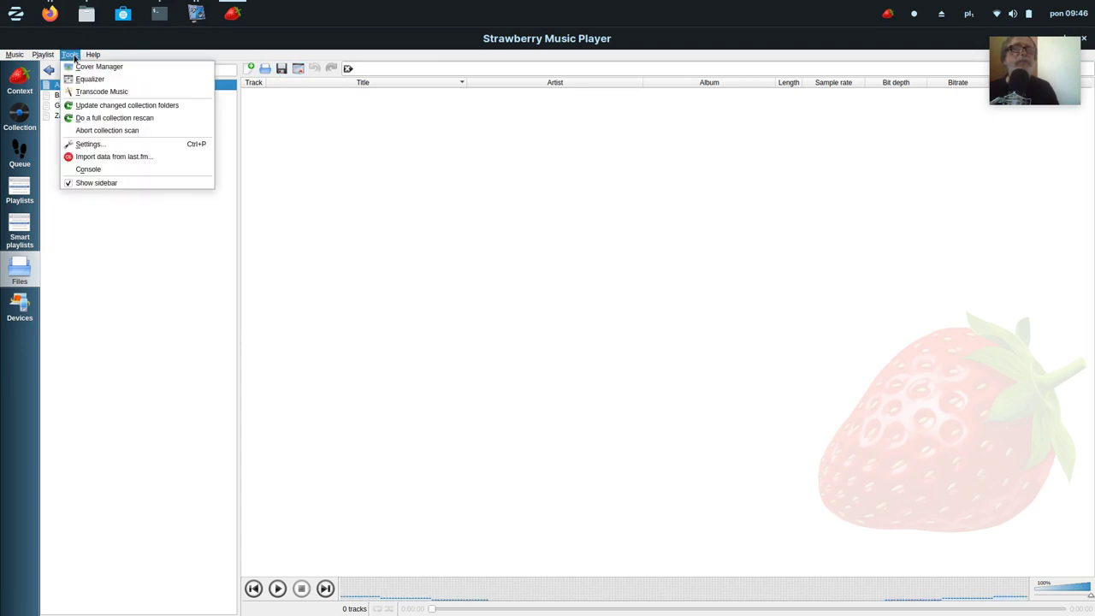
pyautogui.moveTo(92, 55)
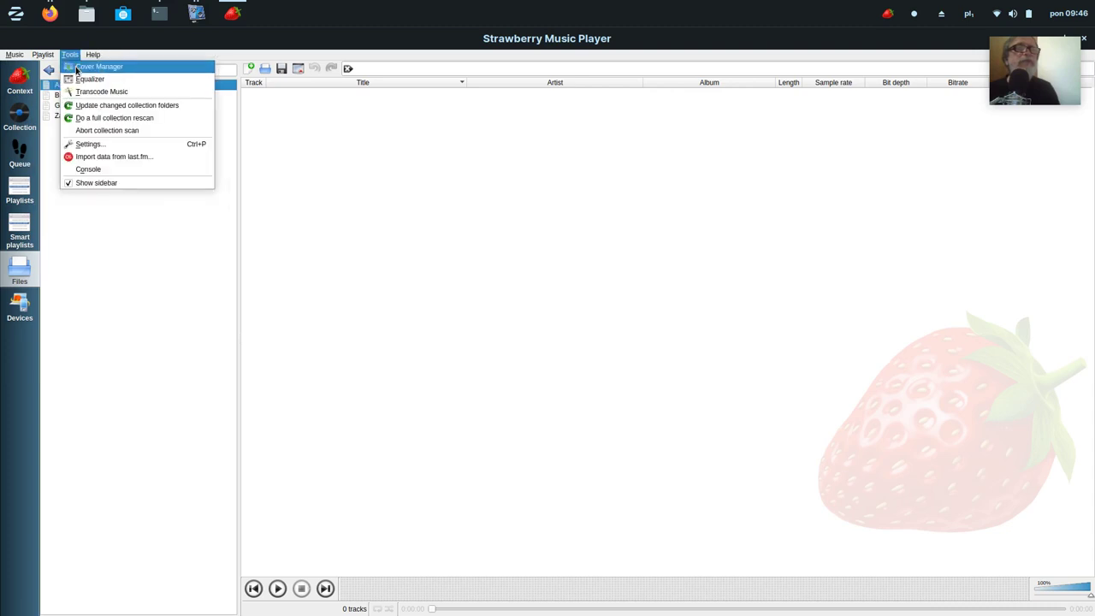
pyautogui.click(76, 69)
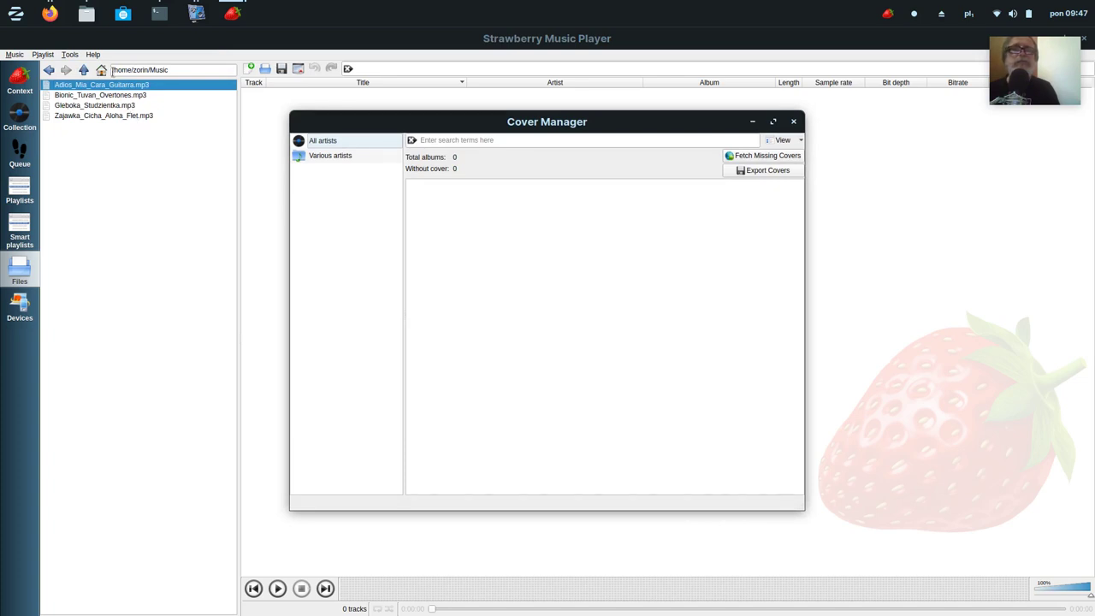
# In the file manager, copy Tao-Mola.jpg from the home folder into the Music folder
pyautogui.click(86, 14)
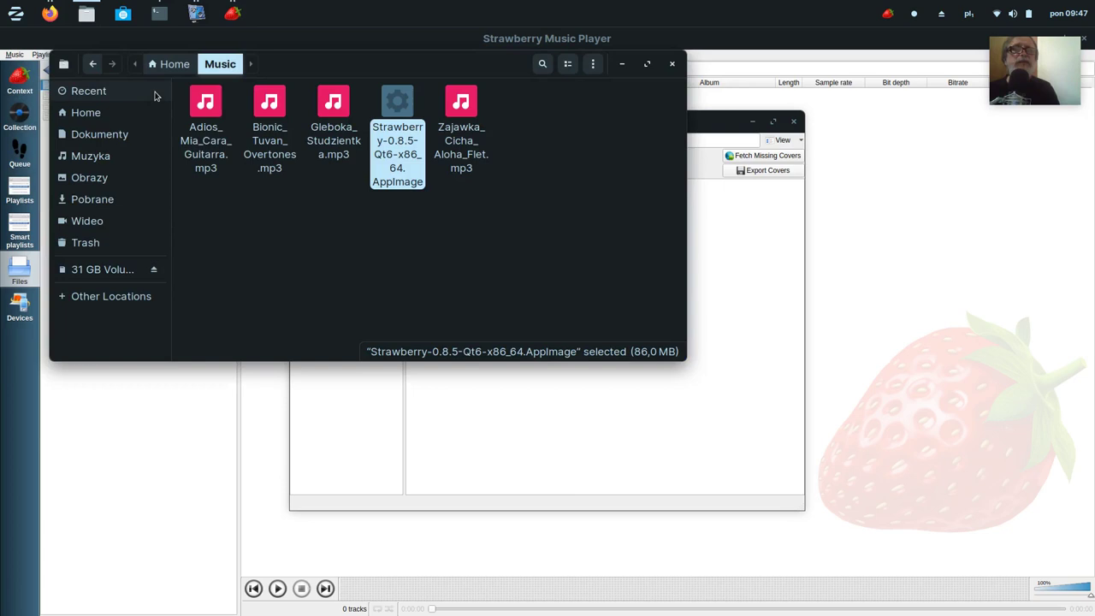
pyautogui.click(183, 66)
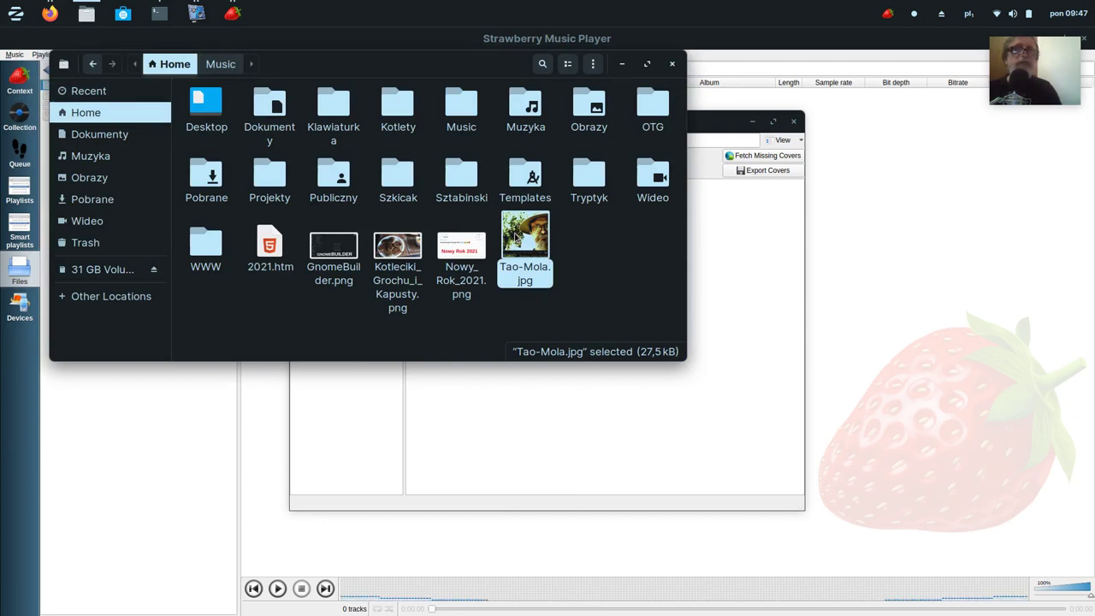
pyautogui.doubleClick(461, 107)
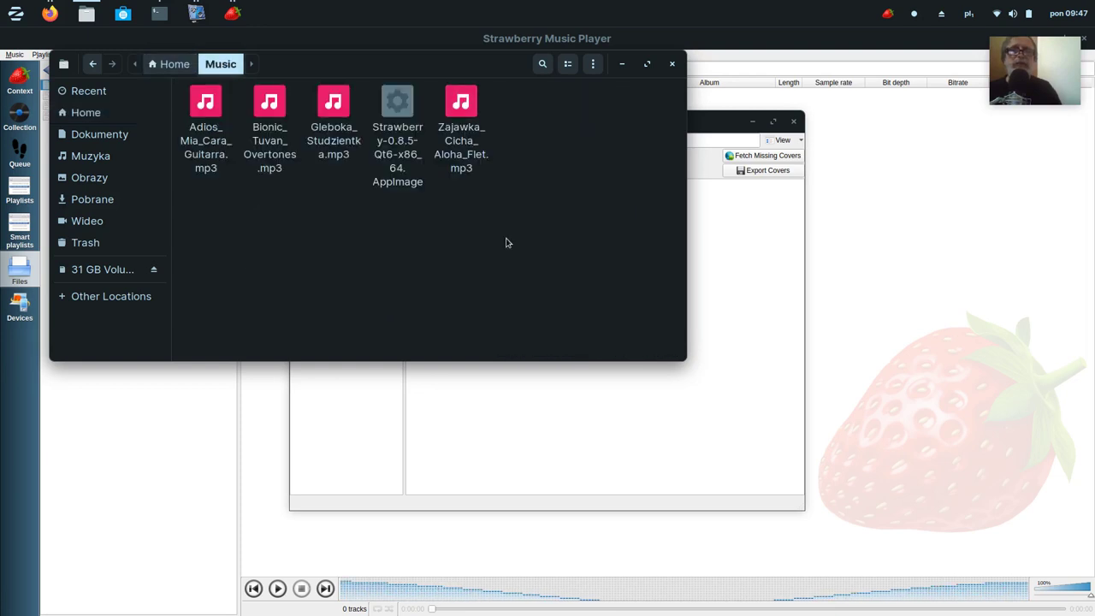
pyautogui.hotkey('ctrl', 'v')
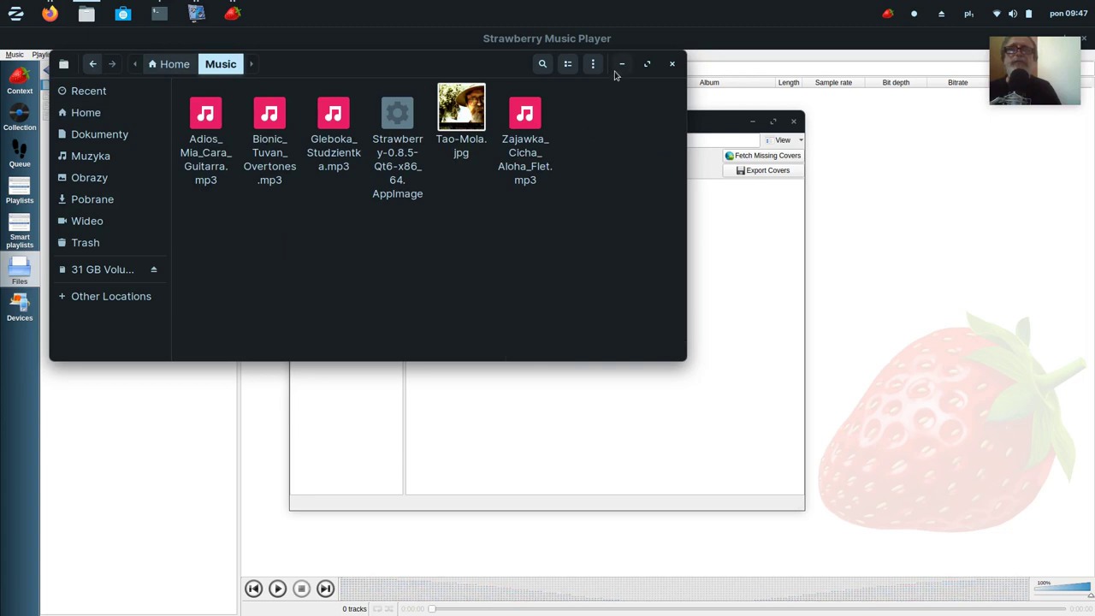
# Review the Cover Manager's album view filters and cover export options, and close it without exporting
pyautogui.click(703, 130)
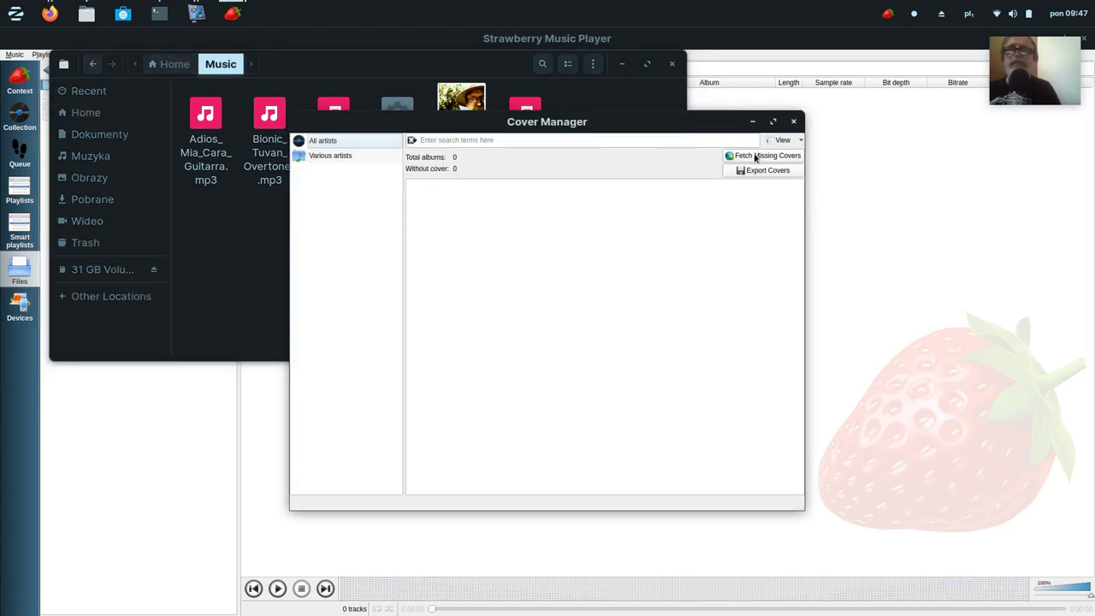
pyautogui.click(800, 141)
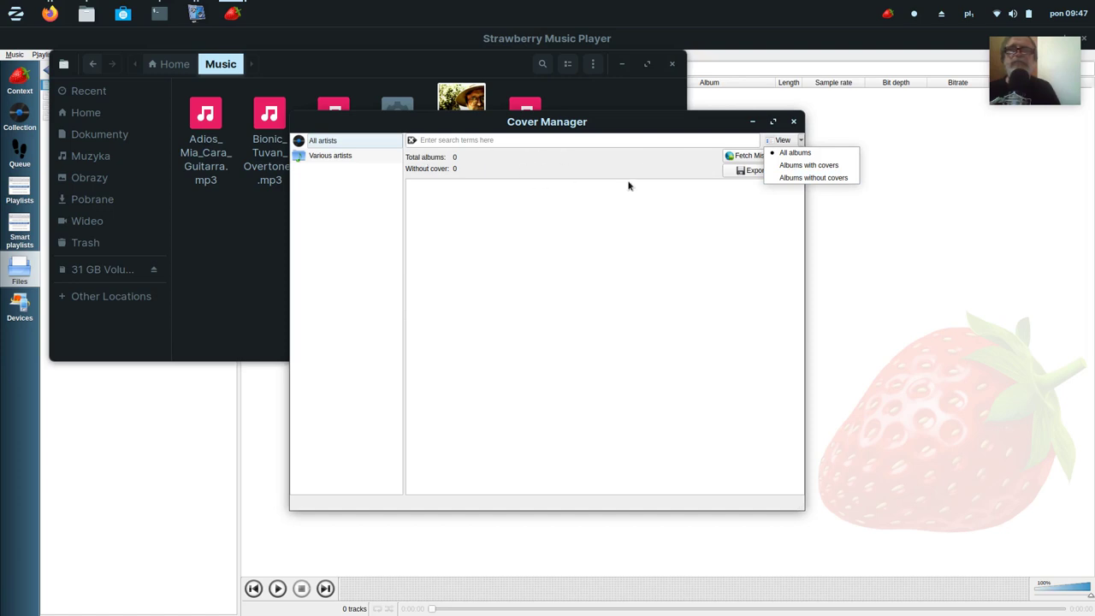
pyautogui.click(743, 176)
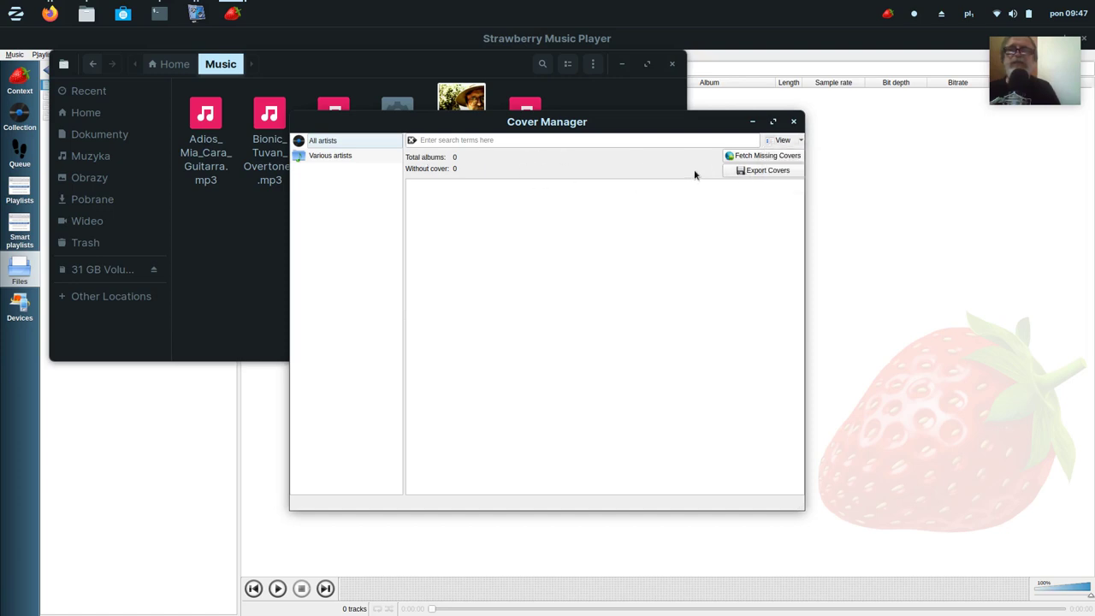
pyautogui.click(748, 172)
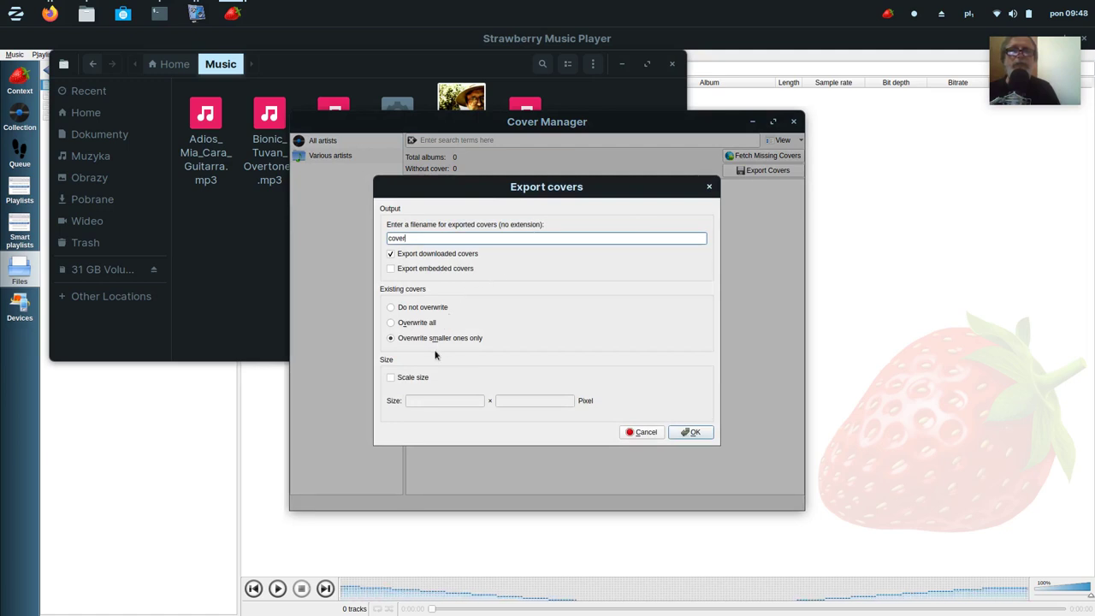
pyautogui.click(710, 187)
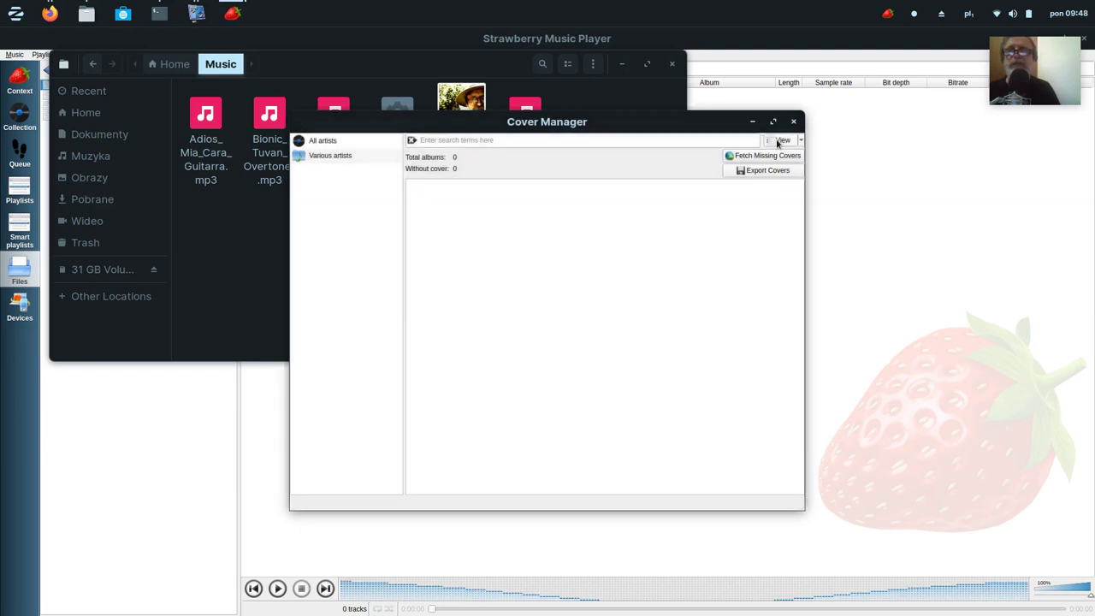
pyautogui.click(793, 121)
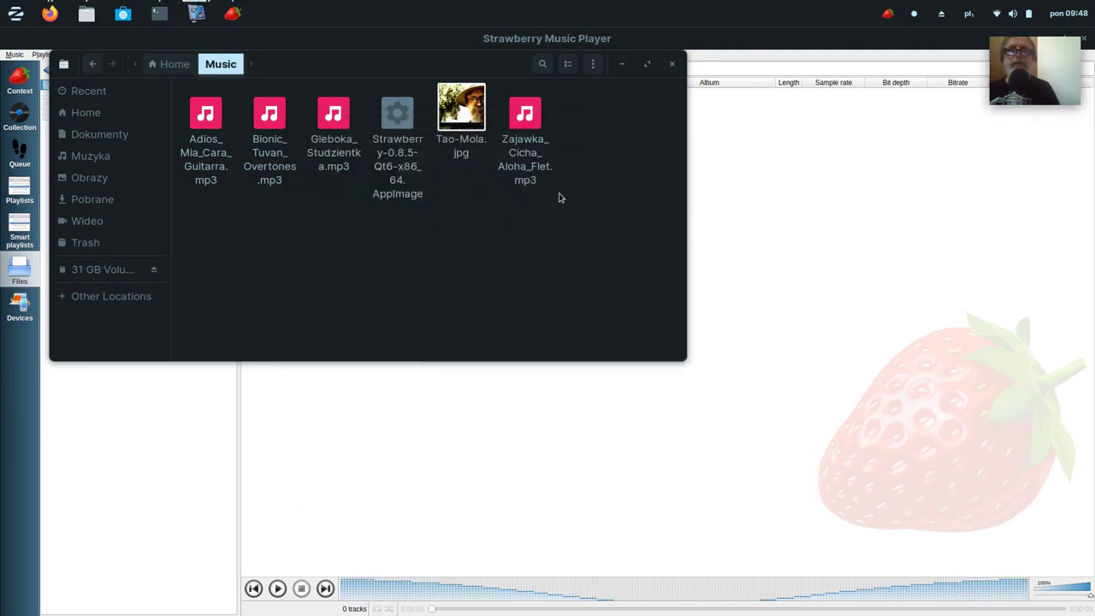
# Move the file manager window out of the way and add Adios_Mia_Cara_Guitarra.mp3 to the Strawberry playlist
pyautogui.moveTo(454, 68); pyautogui.dragTo(789, 148)
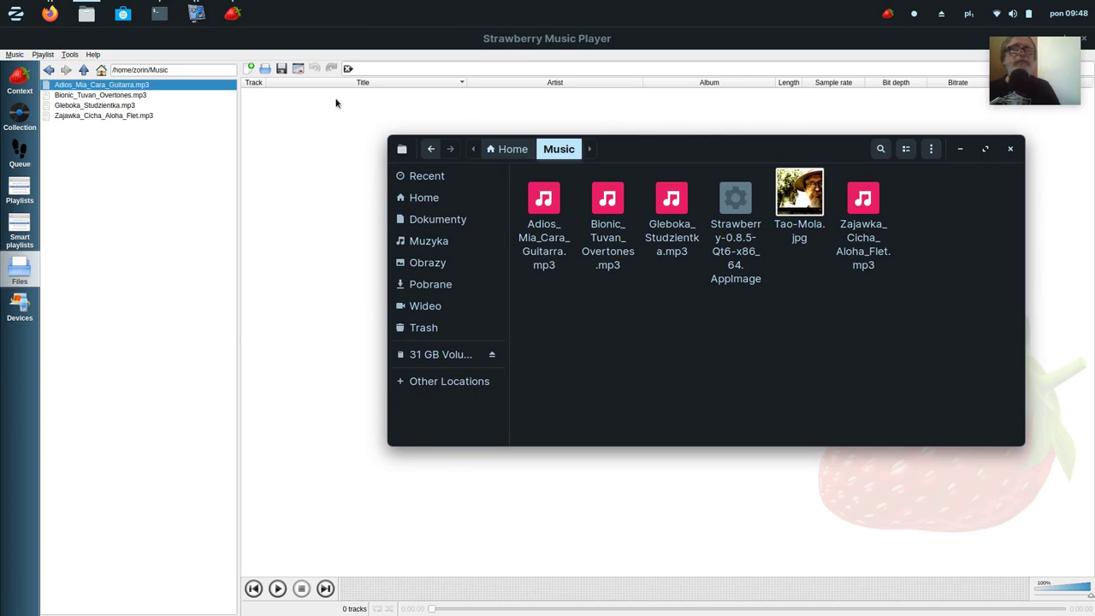
pyautogui.click(86, 87)
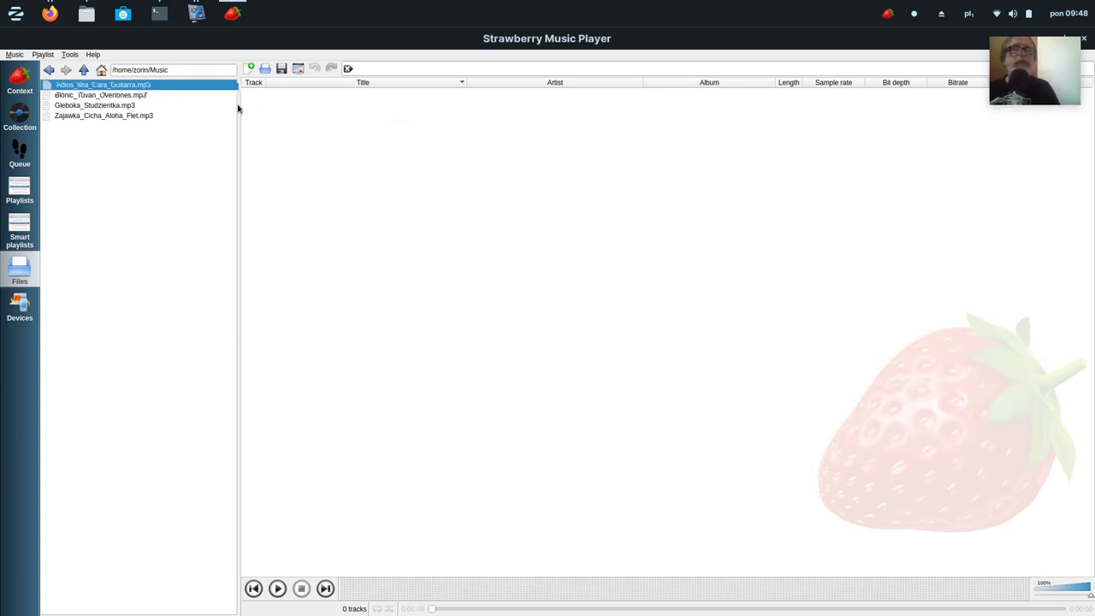
pyautogui.doubleClick(142, 85)
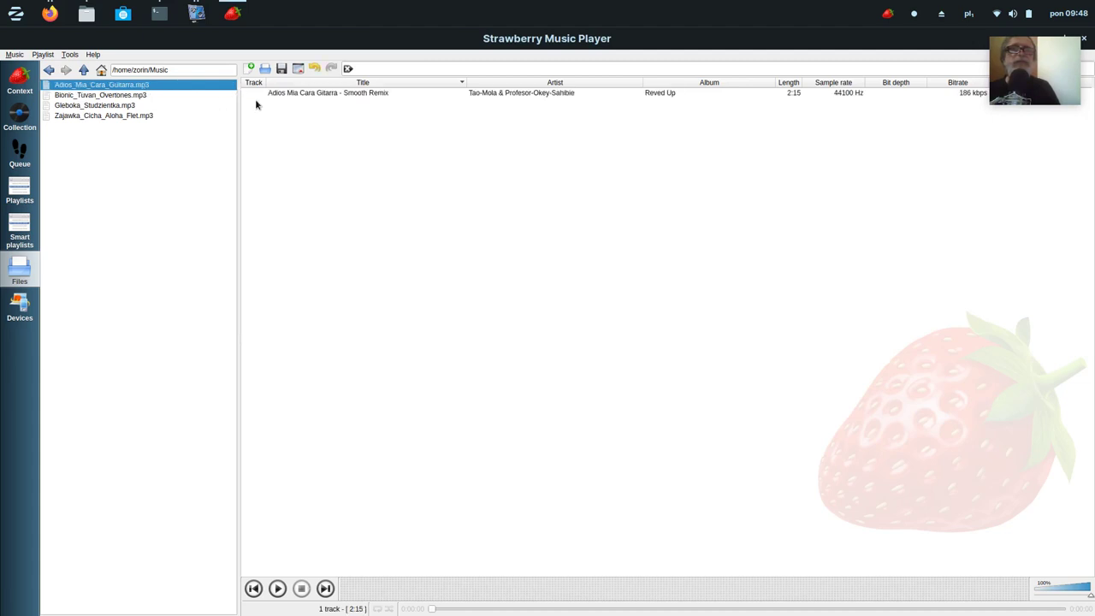
# Review the playlist track's information and cover art options, and save the track information
pyautogui.rightClick(329, 94)
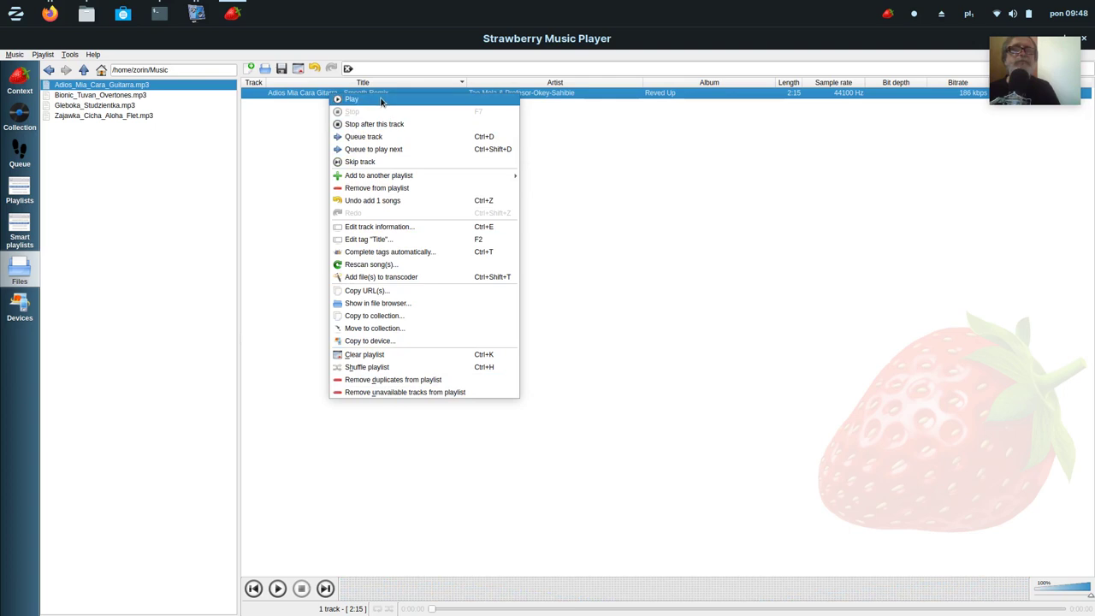
pyautogui.click(382, 227)
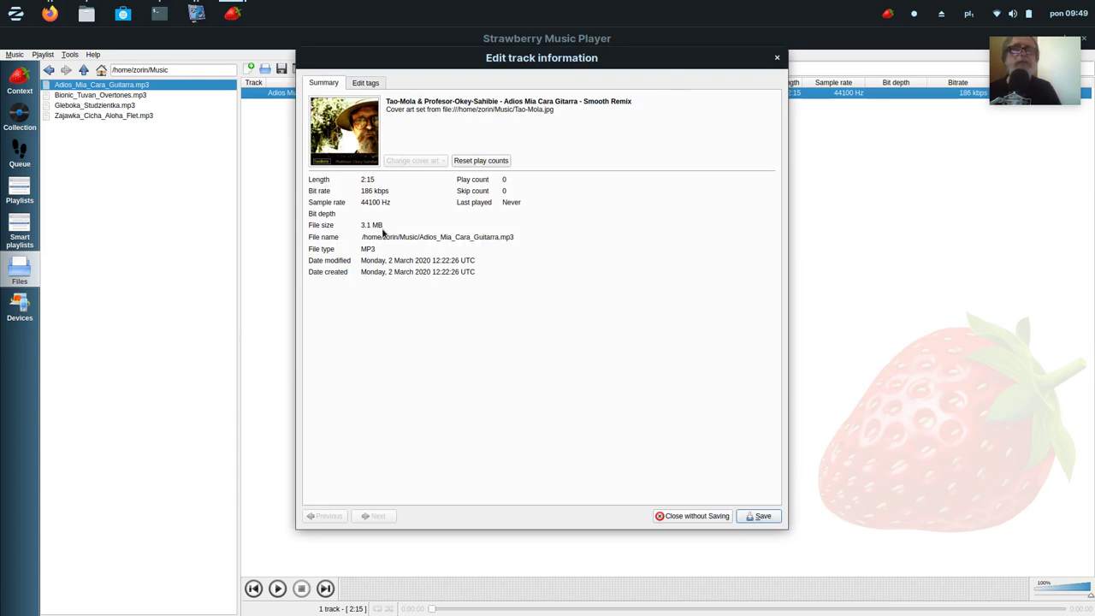
pyautogui.rightClick(356, 147)
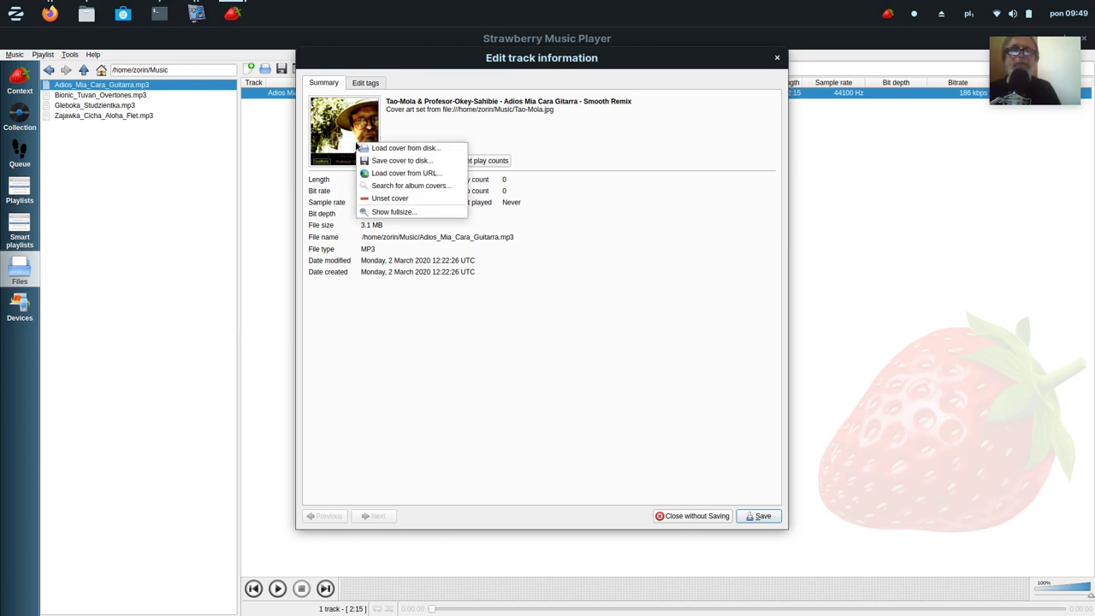
pyautogui.click(766, 516)
pyautogui.click(763, 516)
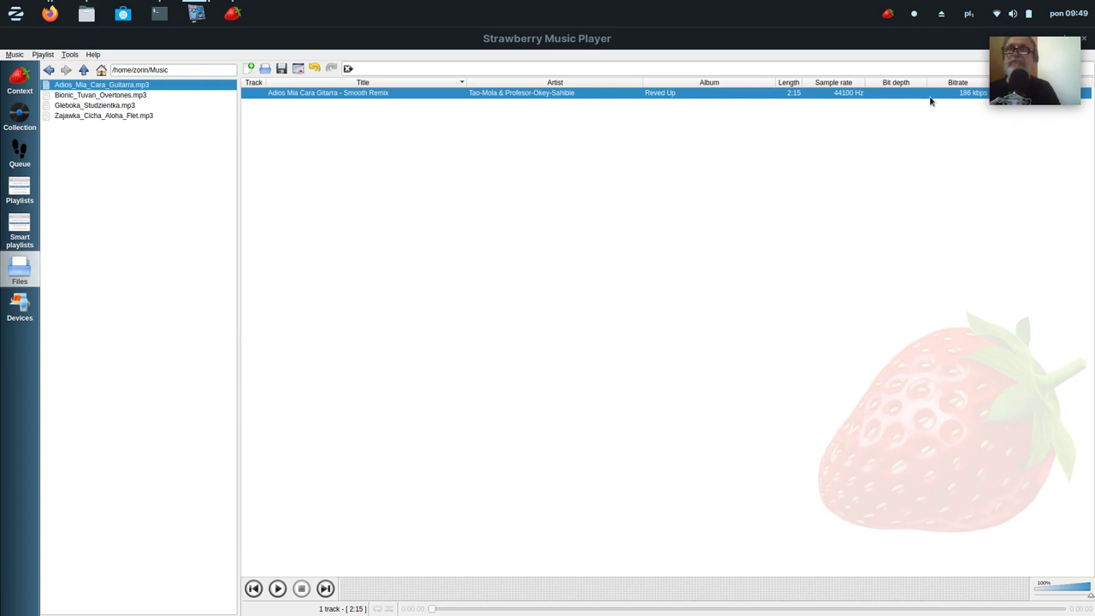
# Restore the maximized Strawberry window to a smaller size and bring the file manager's Music folder to the front
pyautogui.click(882, 37)
pyautogui.doubleClick(880, 46)
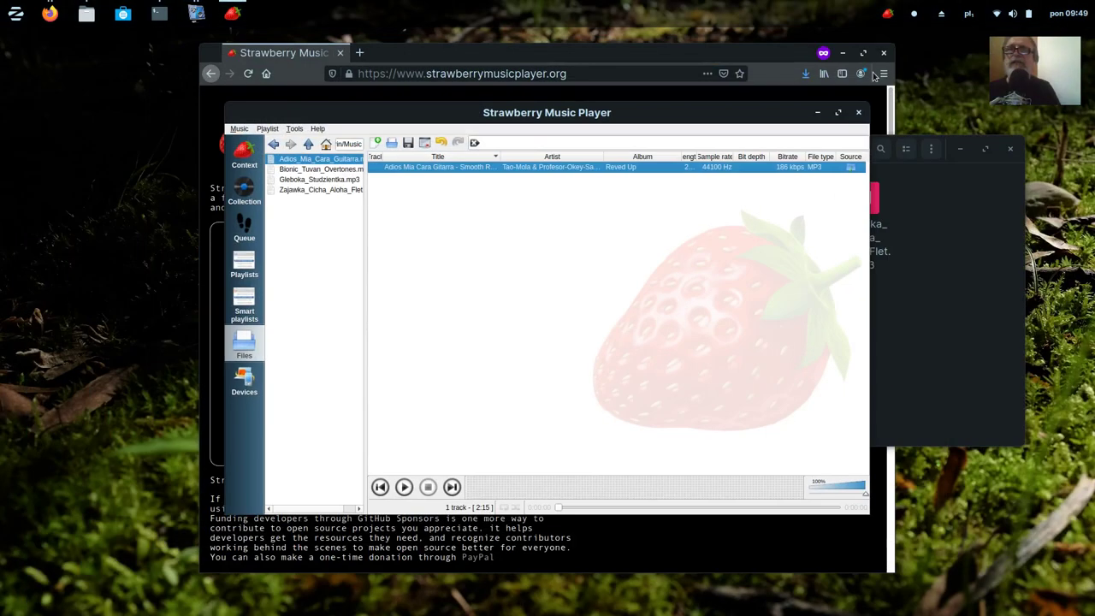
pyautogui.click(936, 204)
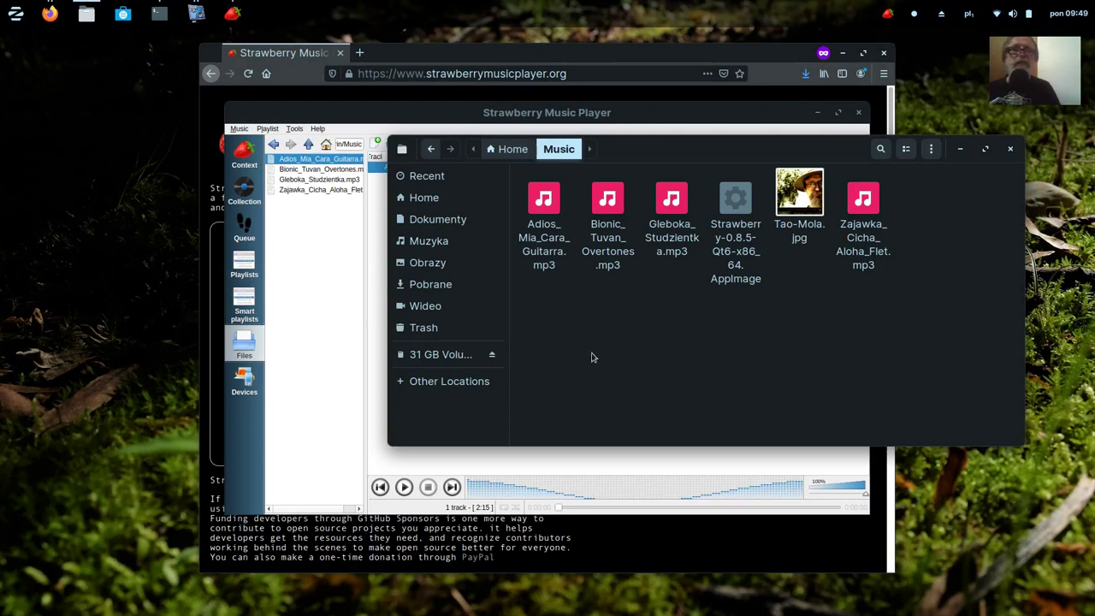
pyautogui.click(371, 248)
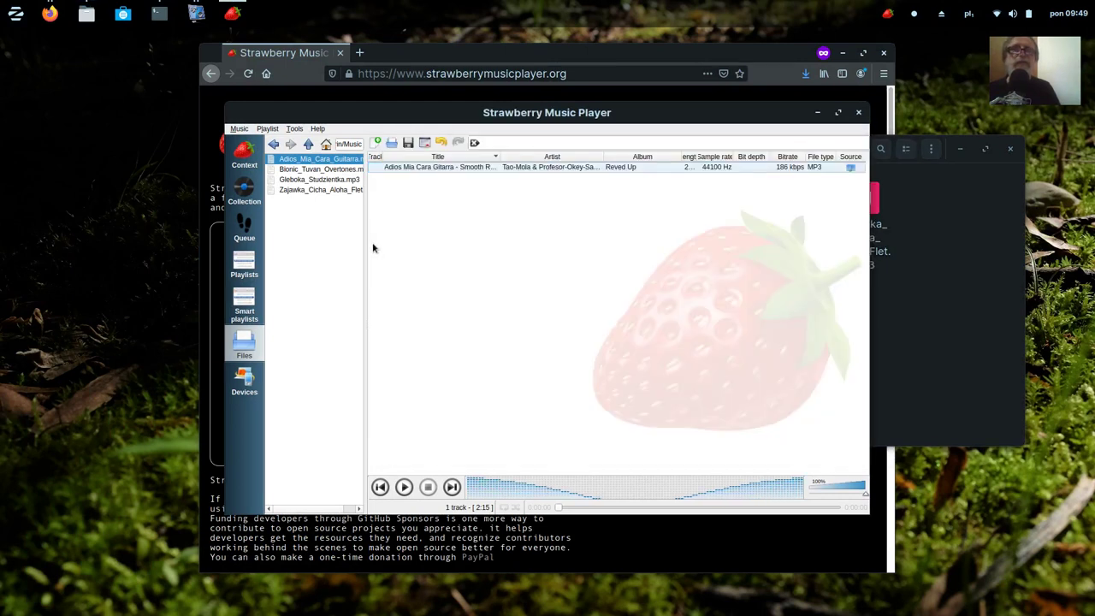
pyautogui.click(926, 294)
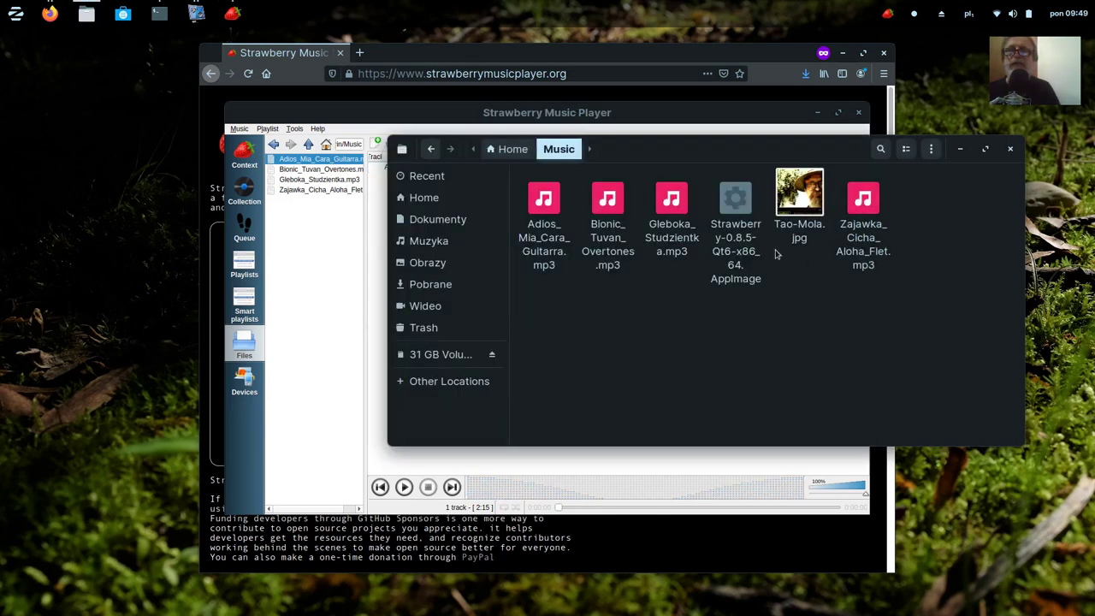
# Play Adios_Mia_Cara_Guitarra.mp3 from the Music folder in the default media player, and put the player and file manager away
pyautogui.click(552, 202)
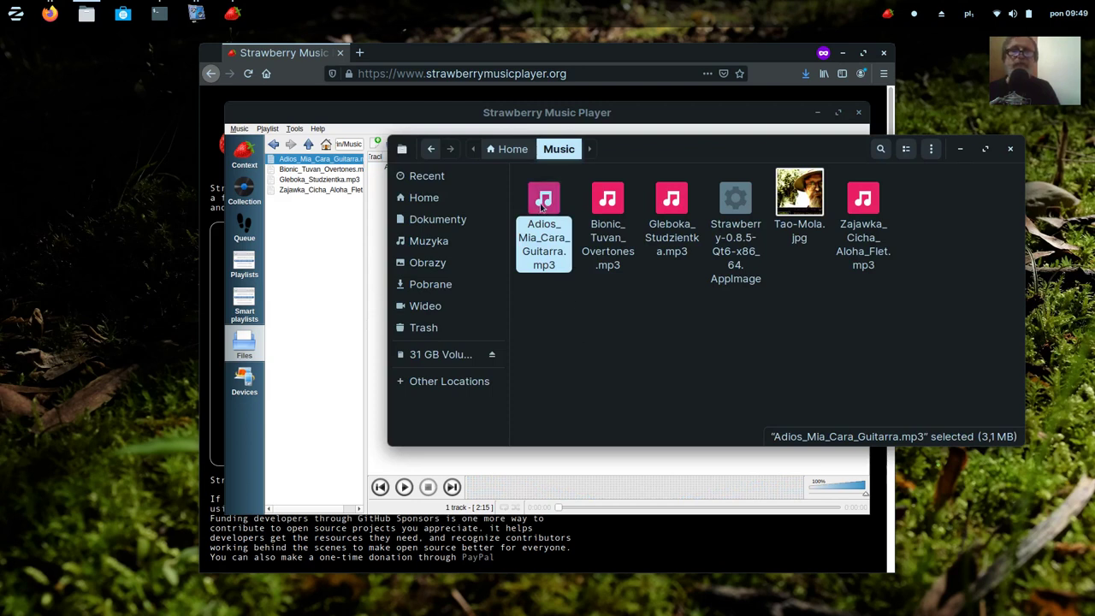
pyautogui.doubleClick(542, 205)
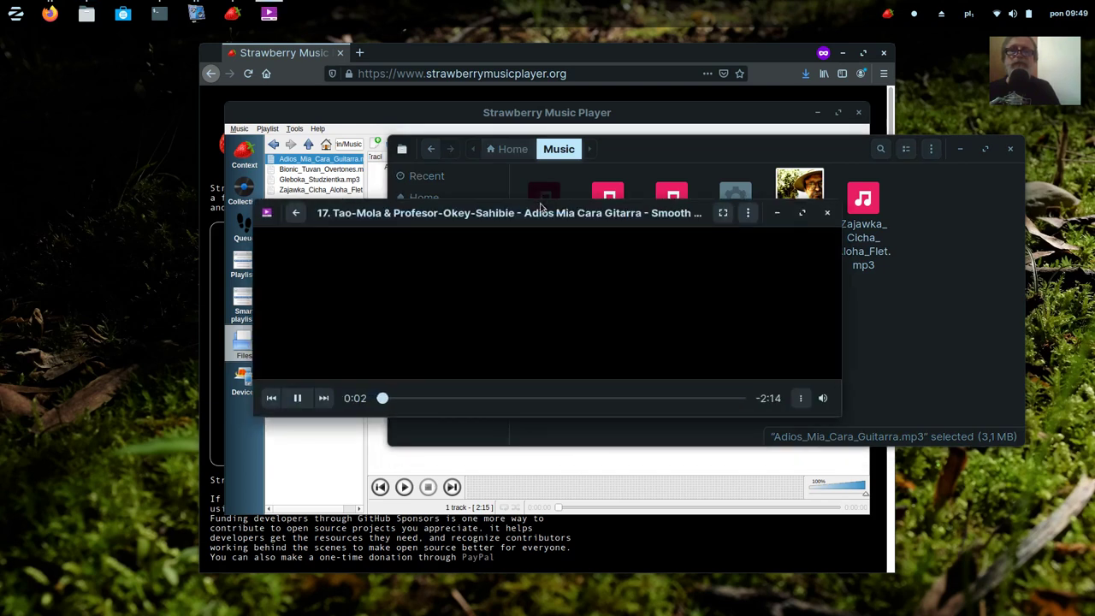
pyautogui.click(827, 213)
pyautogui.click(714, 335)
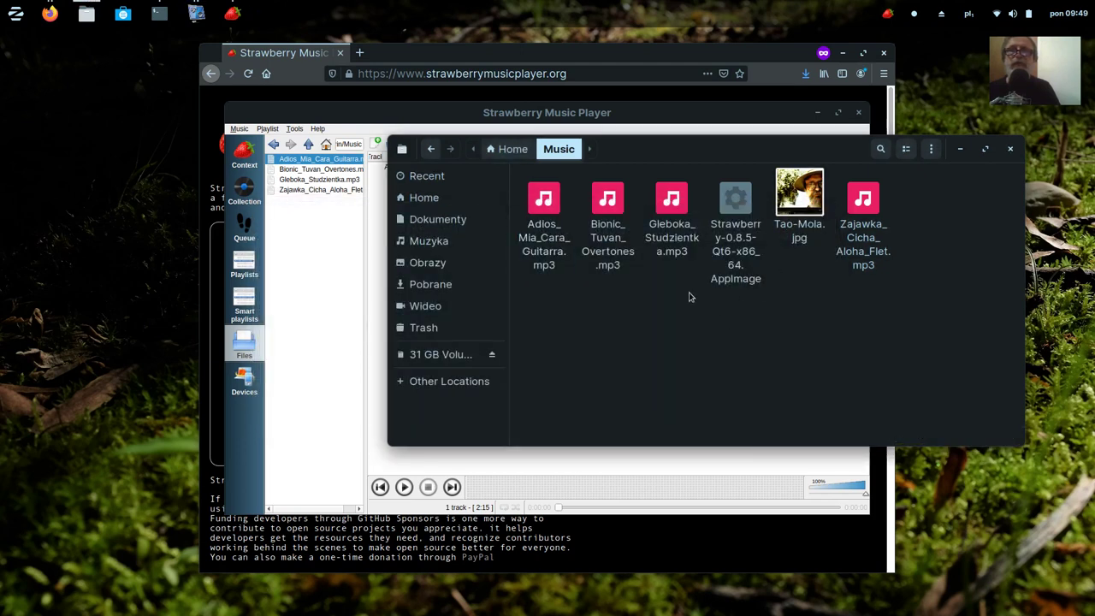
pyautogui.click(960, 150)
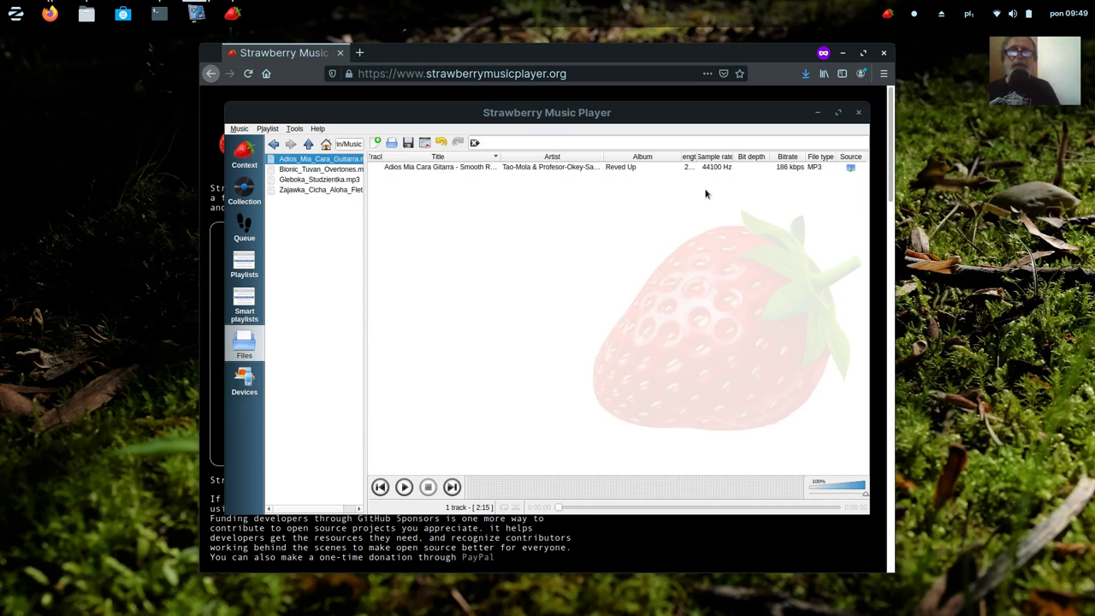
# Review the playlist track's available actions, including the options for adding it to another playlist
pyautogui.rightClick(579, 169)
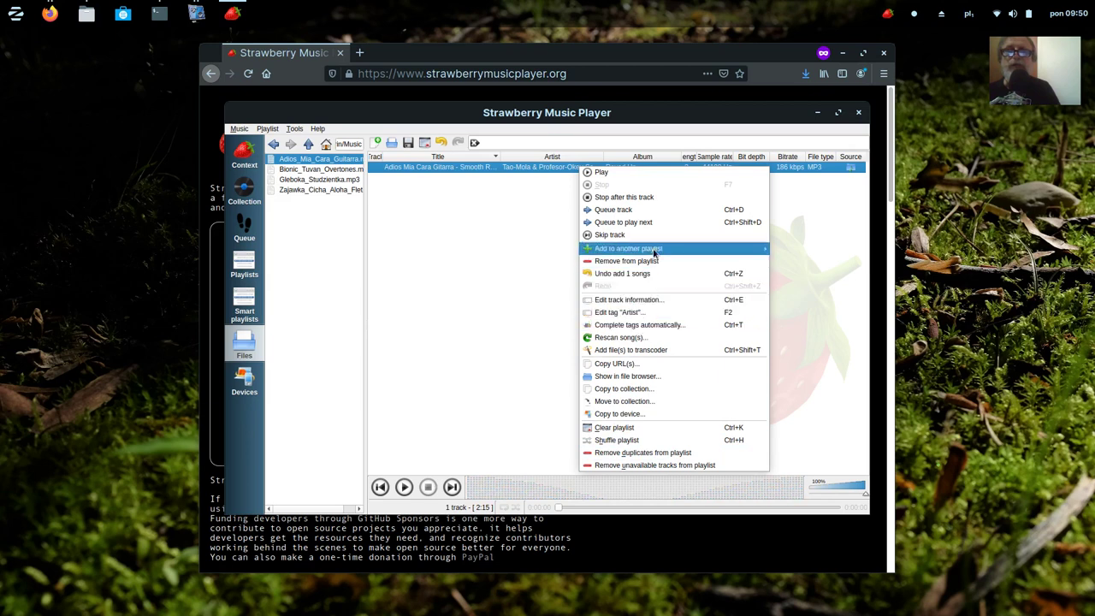
pyautogui.moveTo(656, 249)
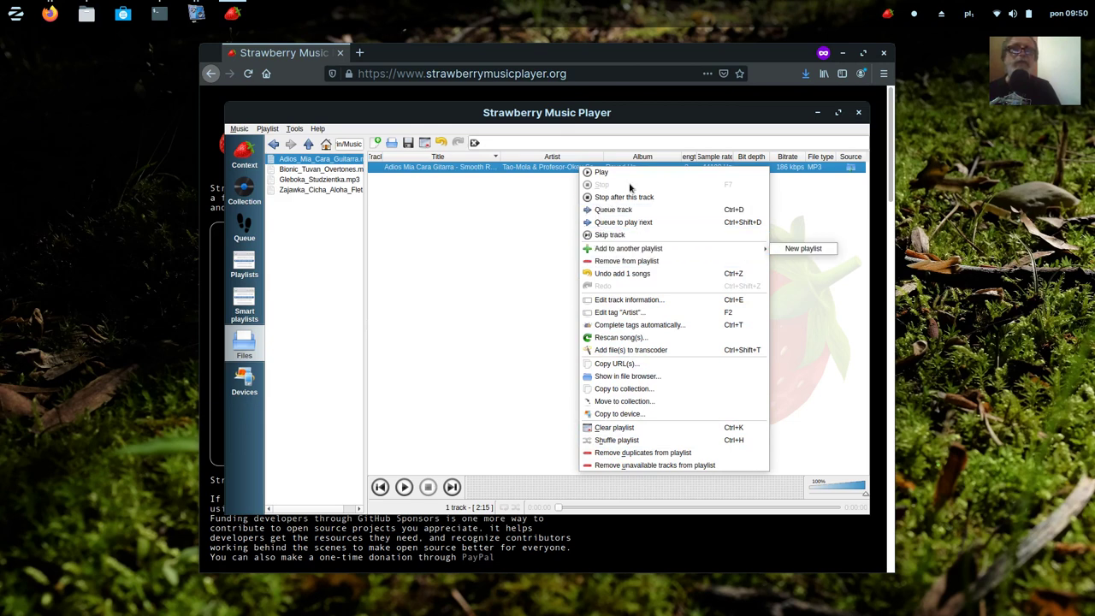
pyautogui.click(473, 212)
# Try to export downloaded covers from the Cover Manager with the filename cover, overwriting smaller ones only
pyautogui.click(295, 130)
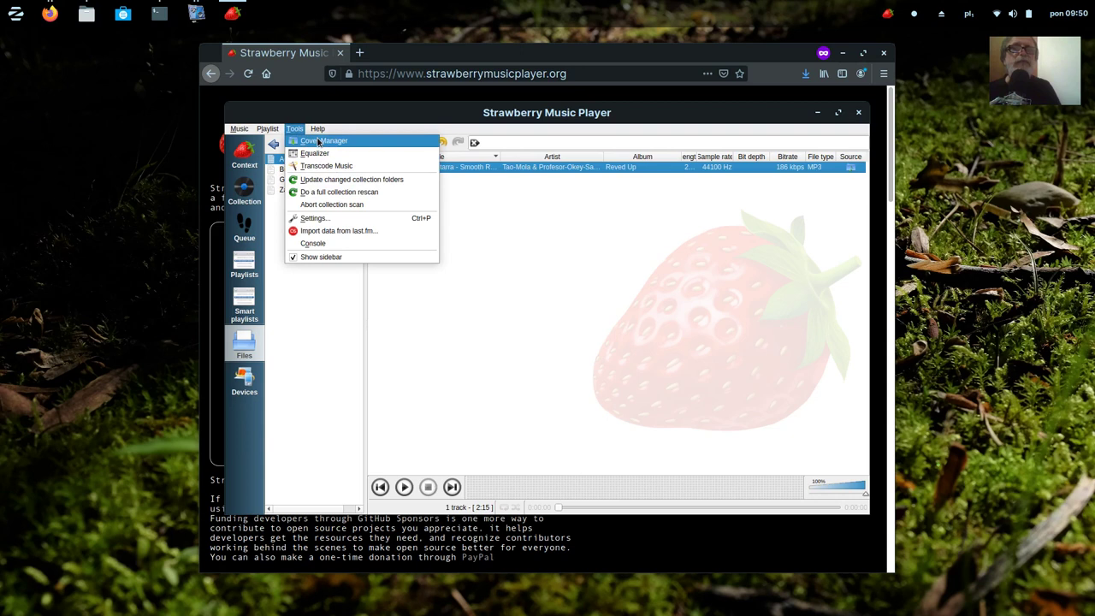
pyautogui.click(321, 141)
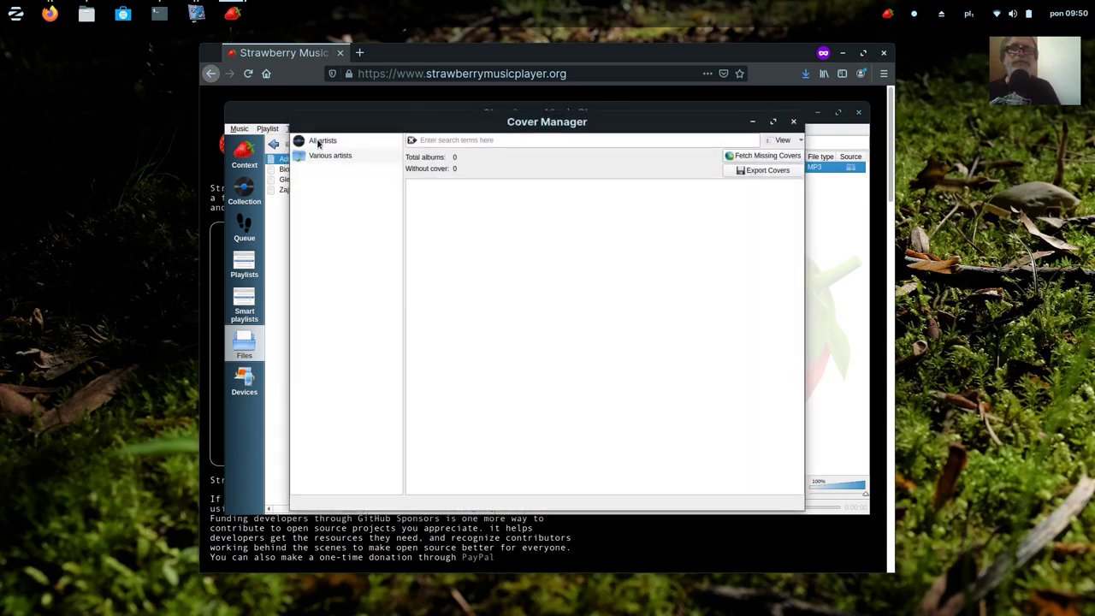
pyautogui.click(751, 170)
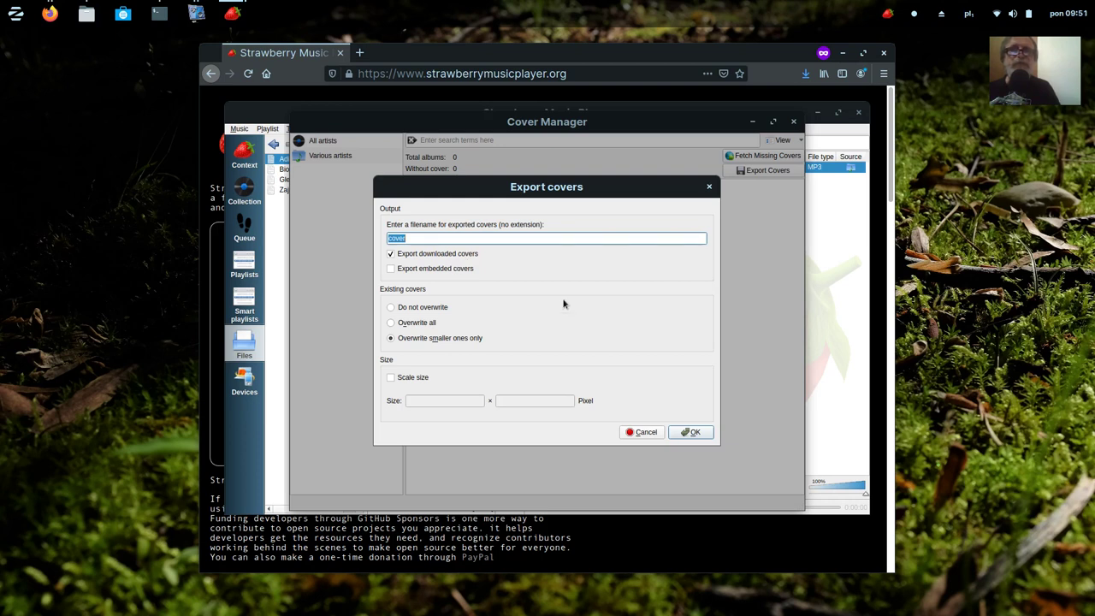
pyautogui.click(695, 431)
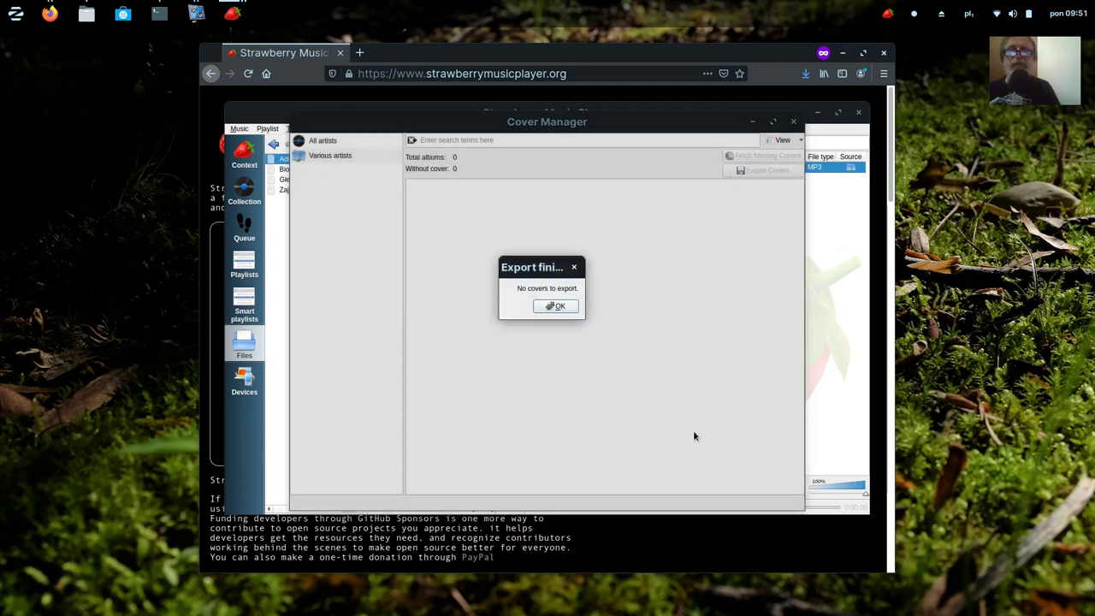
pyautogui.click(558, 307)
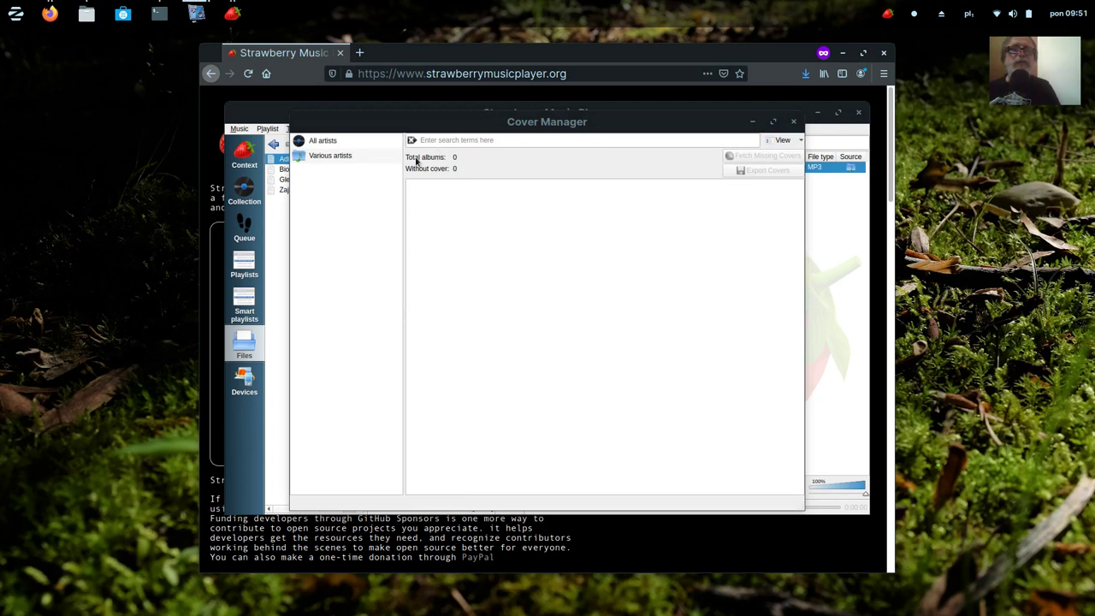
# Review the Cover Manager's album view filters and its All artists and Various artists lists, and close the manager
pyautogui.click(326, 143)
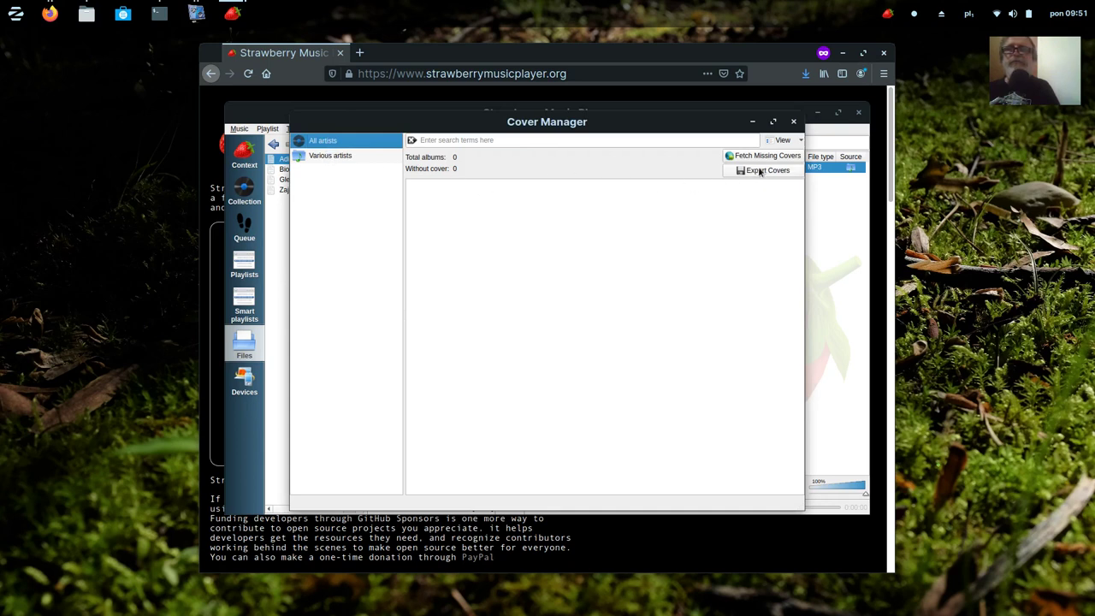
pyautogui.click(801, 141)
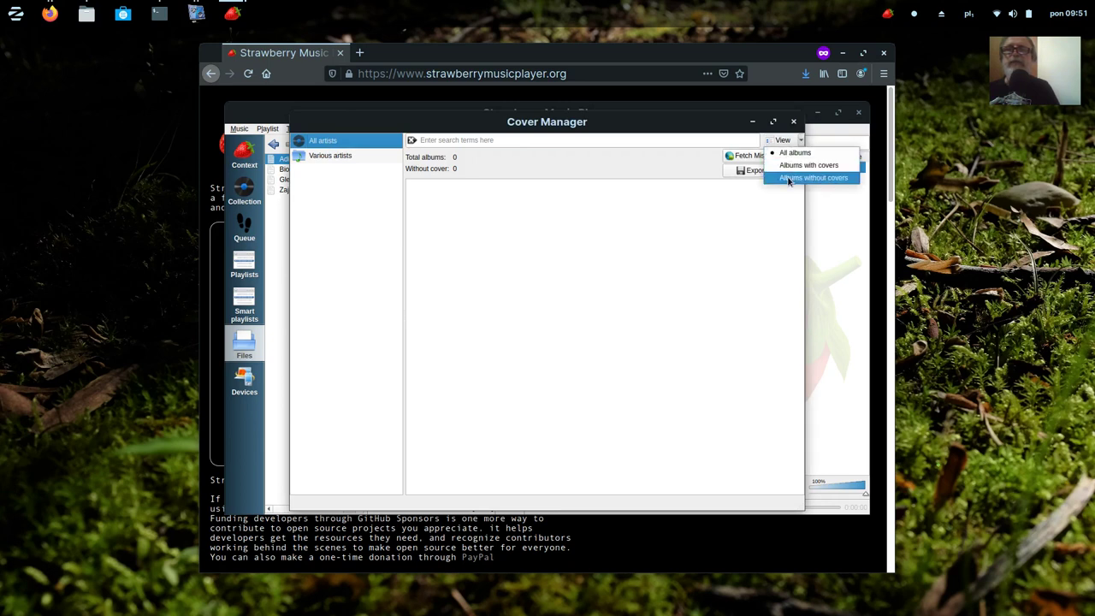
pyautogui.click(656, 207)
pyautogui.moveTo(653, 123); pyautogui.dragTo(651, 88)
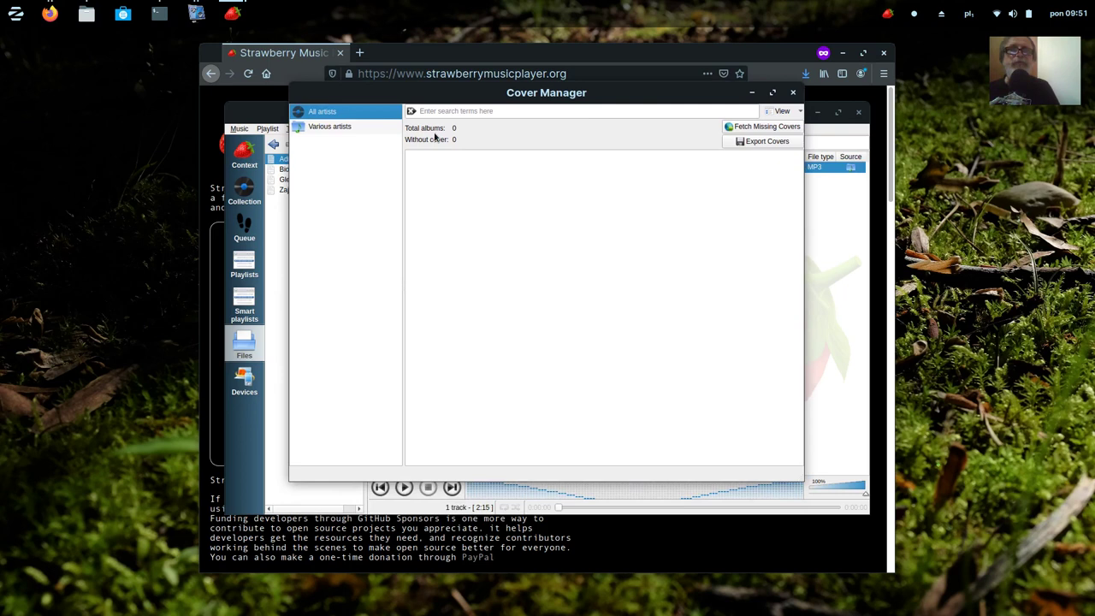
pyautogui.click(350, 127)
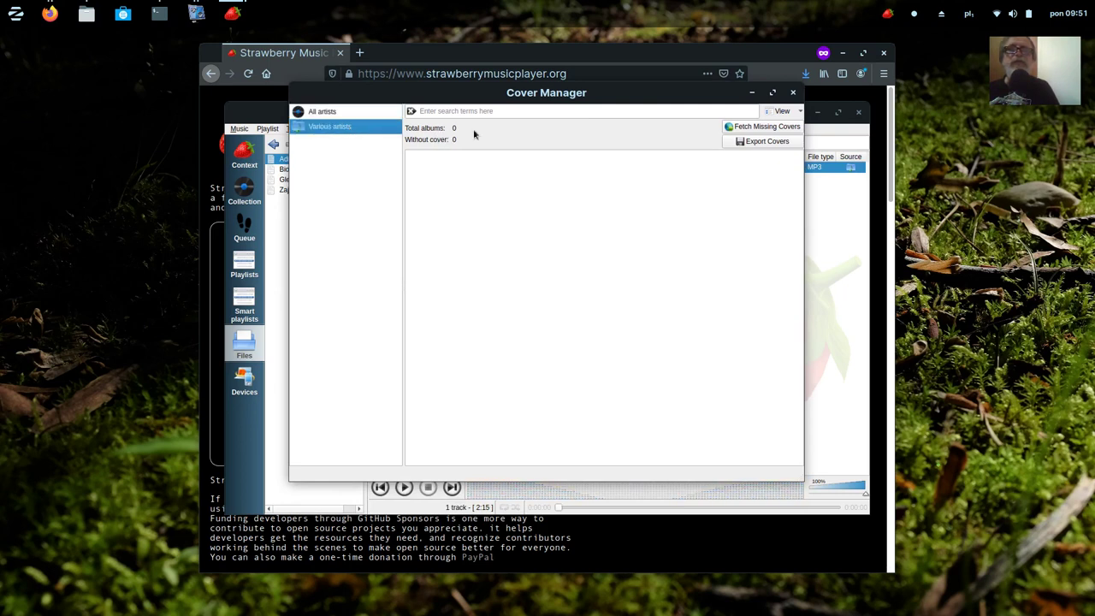
pyautogui.click(793, 92)
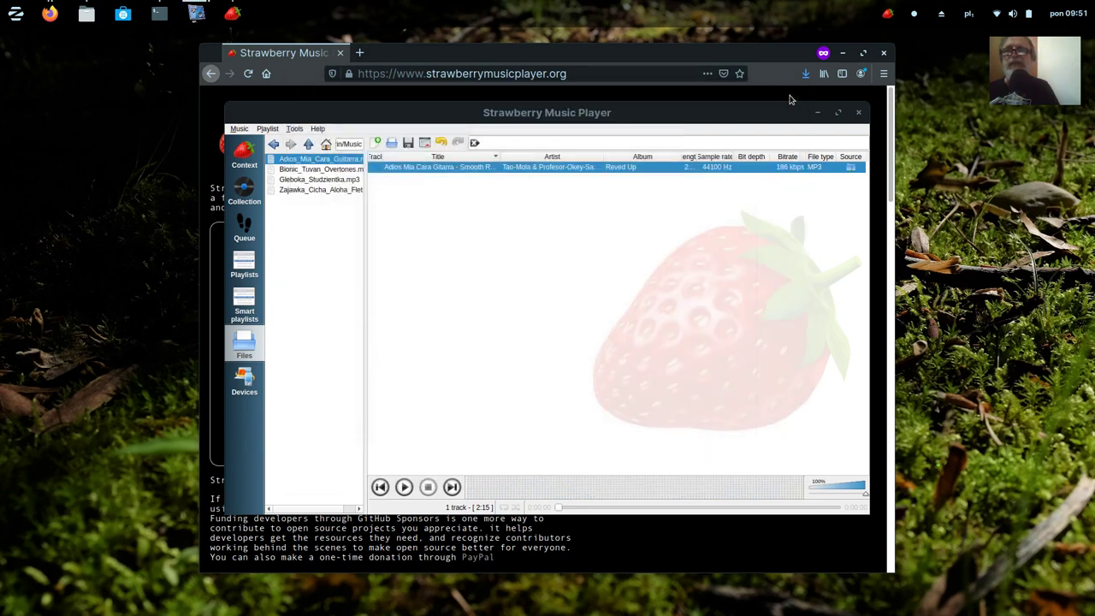
# Save the playlist track's cover art to the Music folder as tao-mola-&-profesor-okey-sahibie-reved-up.jpg, and review the track's tags without saving changes
pyautogui.rightClick(634, 172)
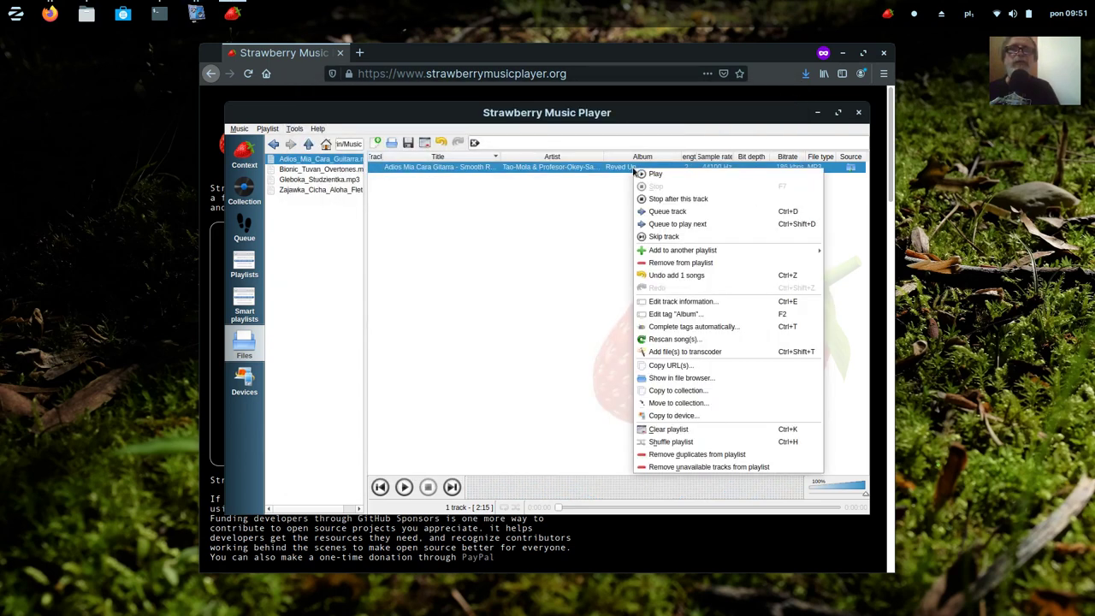
pyautogui.click(565, 170)
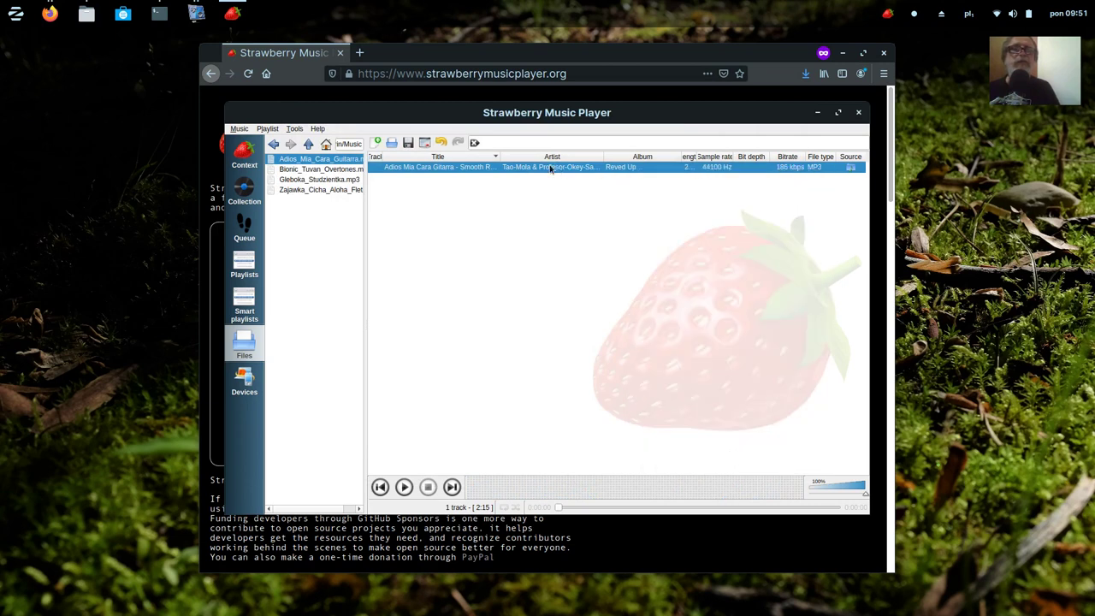
pyautogui.rightClick(410, 171)
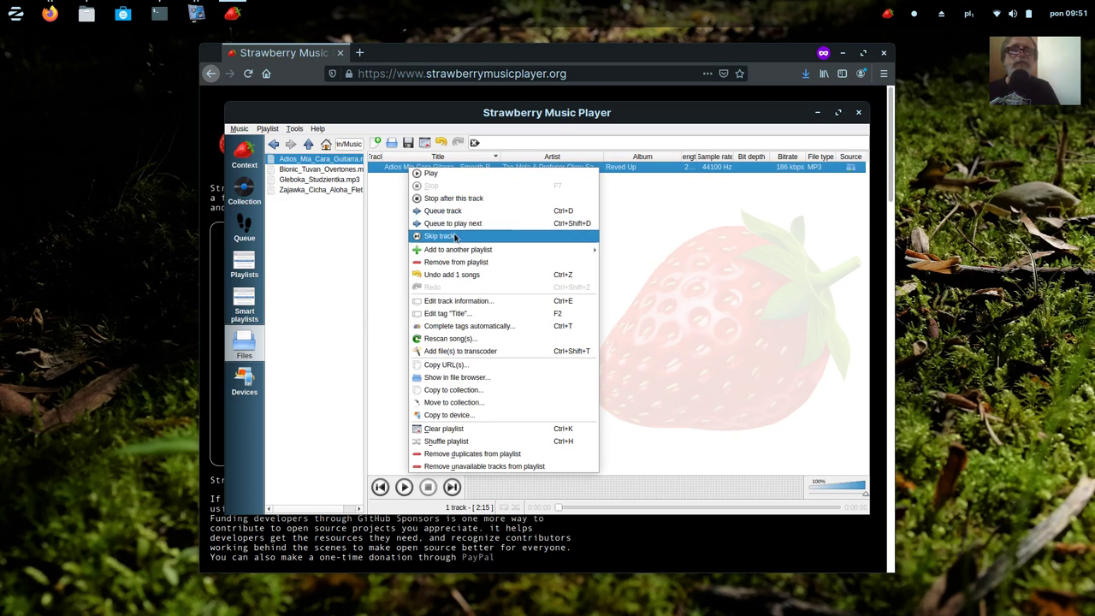
pyautogui.click(463, 305)
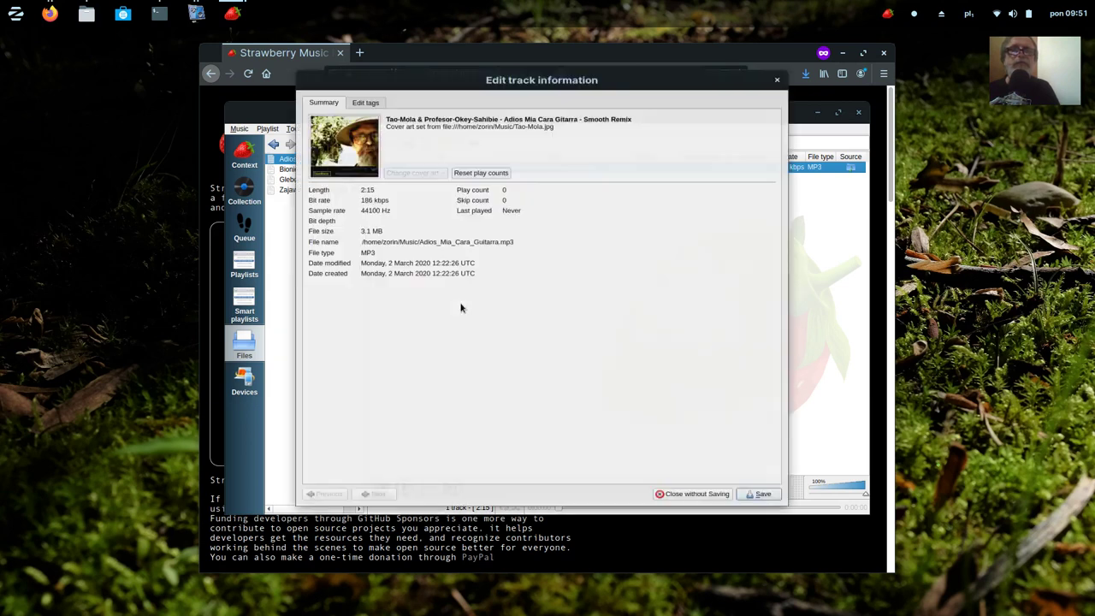
pyautogui.rightClick(361, 132)
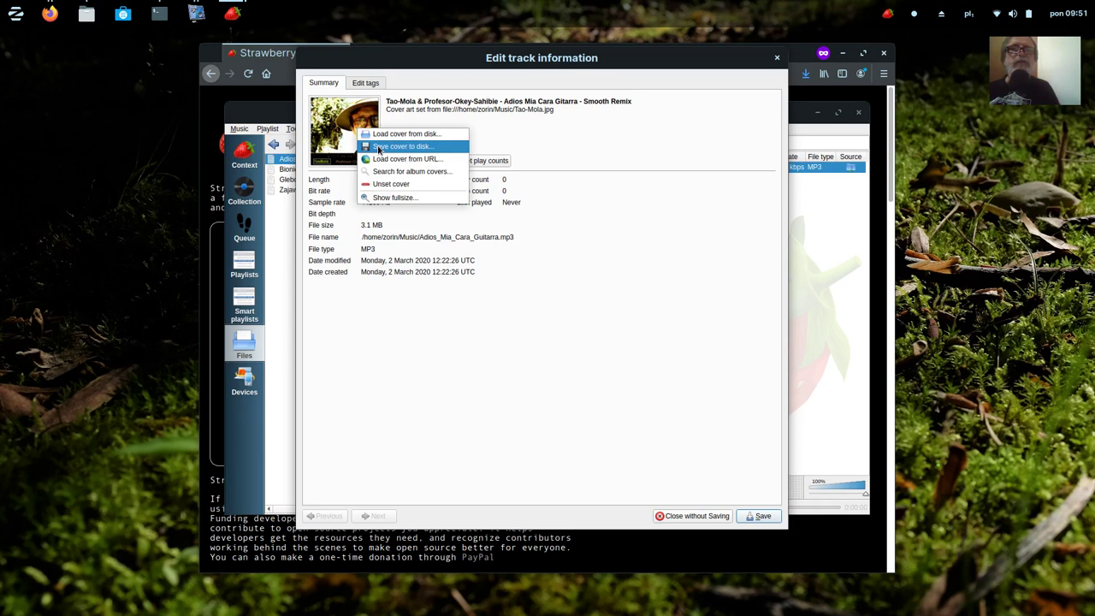
pyautogui.click(379, 147)
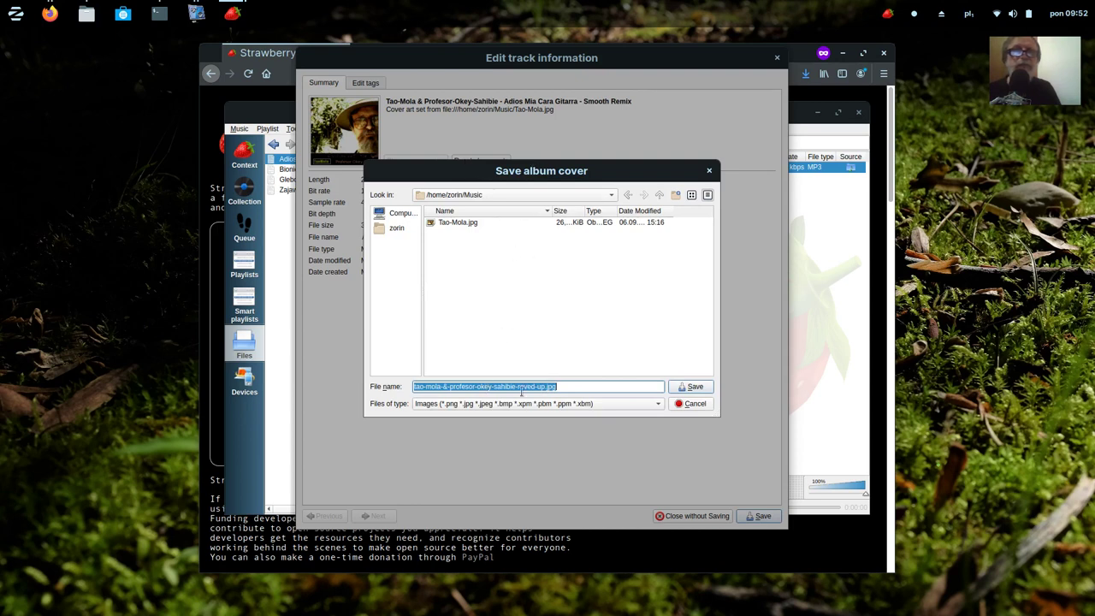
pyautogui.click(695, 388)
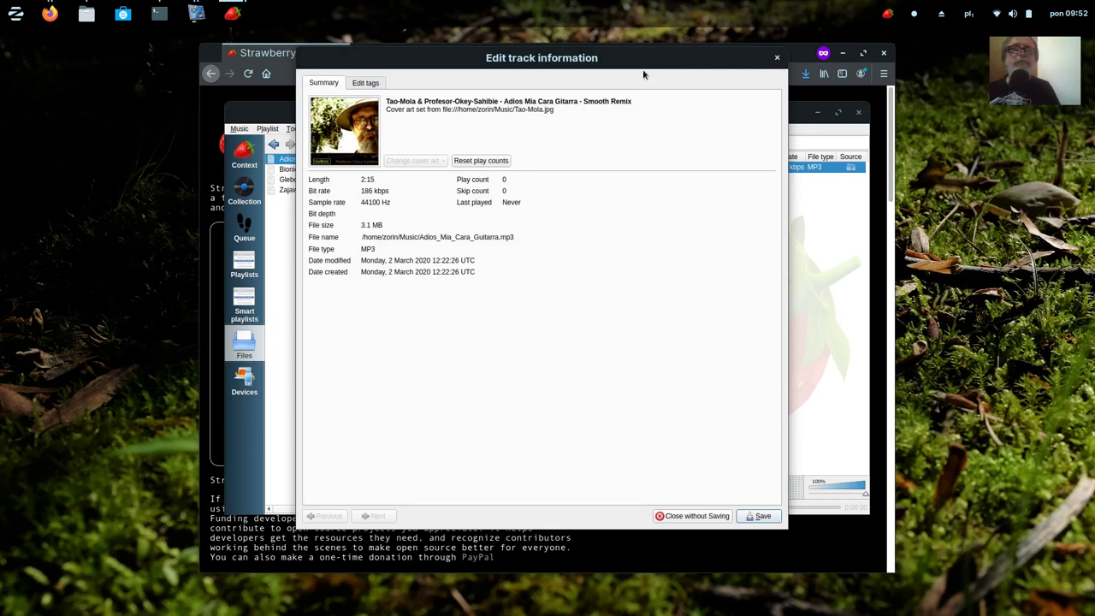
pyautogui.click(366, 84)
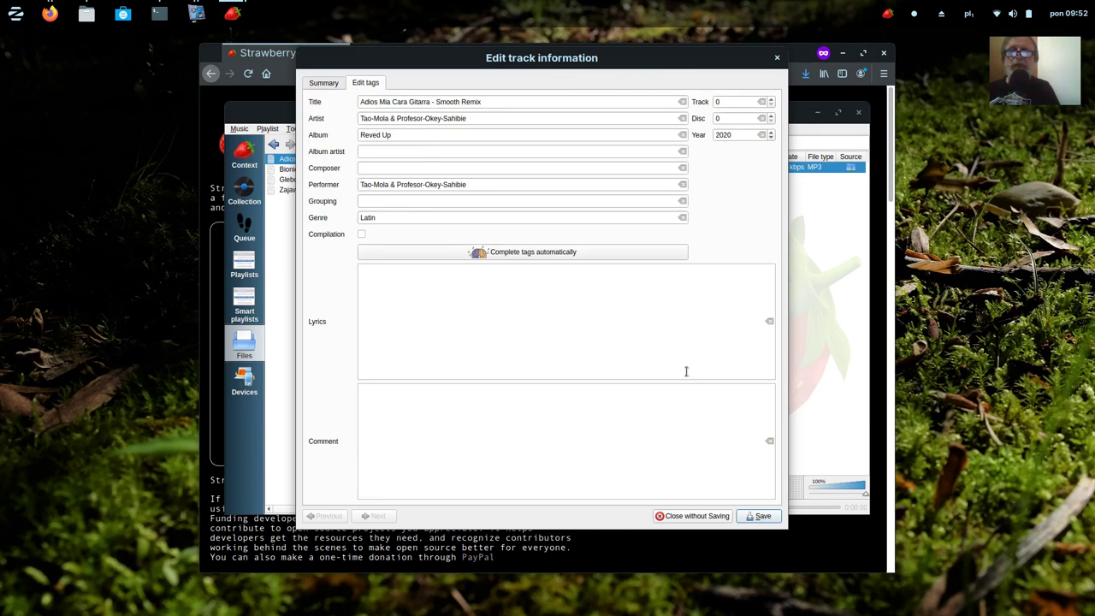
pyautogui.click(776, 58)
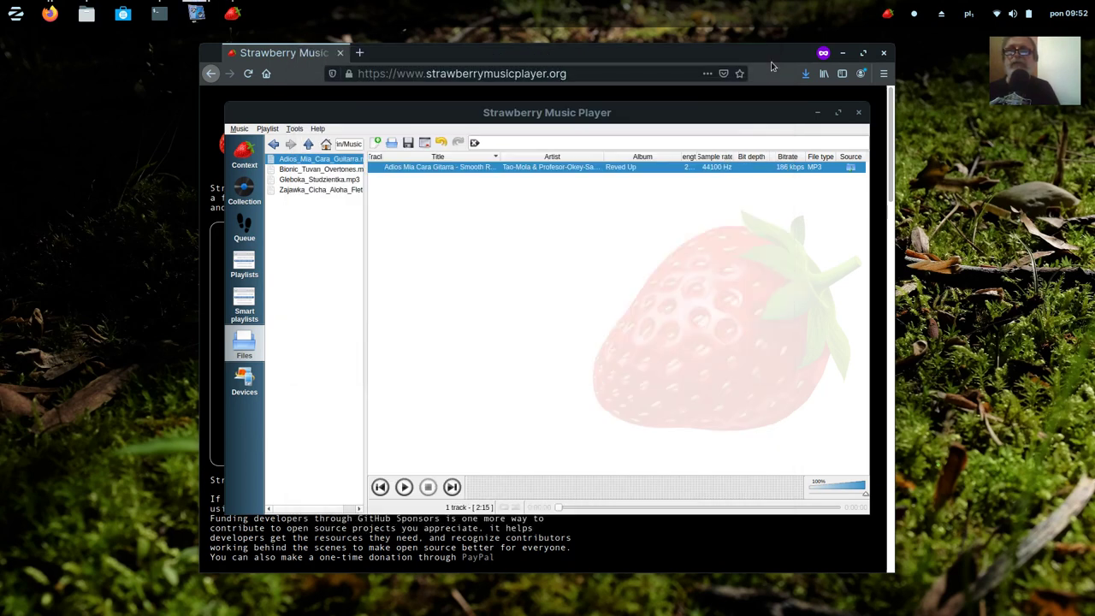
# View the enlarged Album Cover Manager screenshot on the Strawberry website, and clear the browser windows away
pyautogui.click(818, 112)
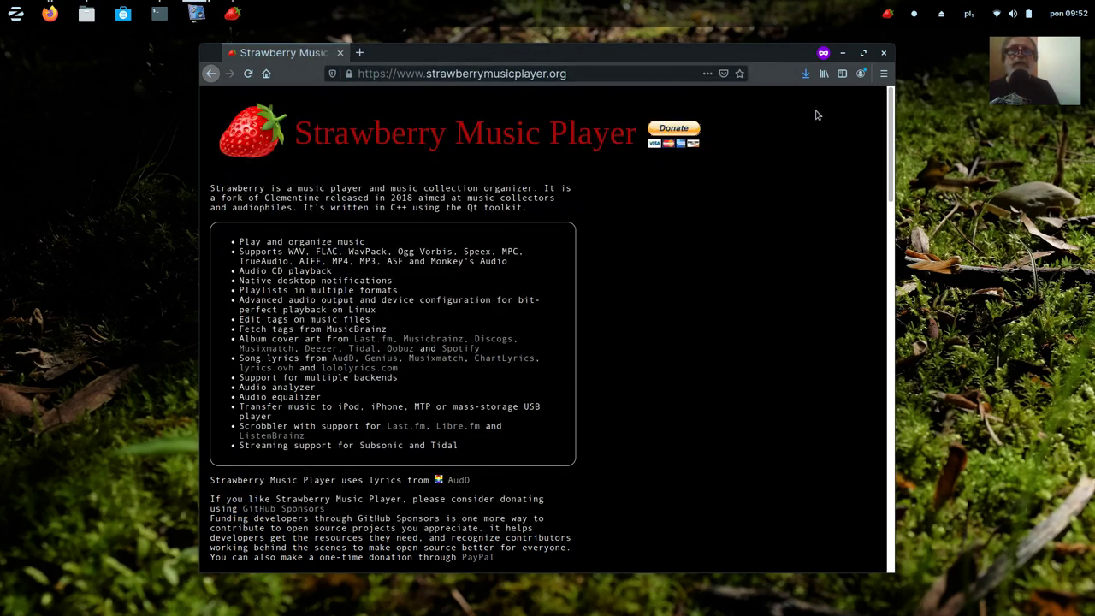
pyautogui.moveTo(890, 137); pyautogui.dragTo(908, 488)
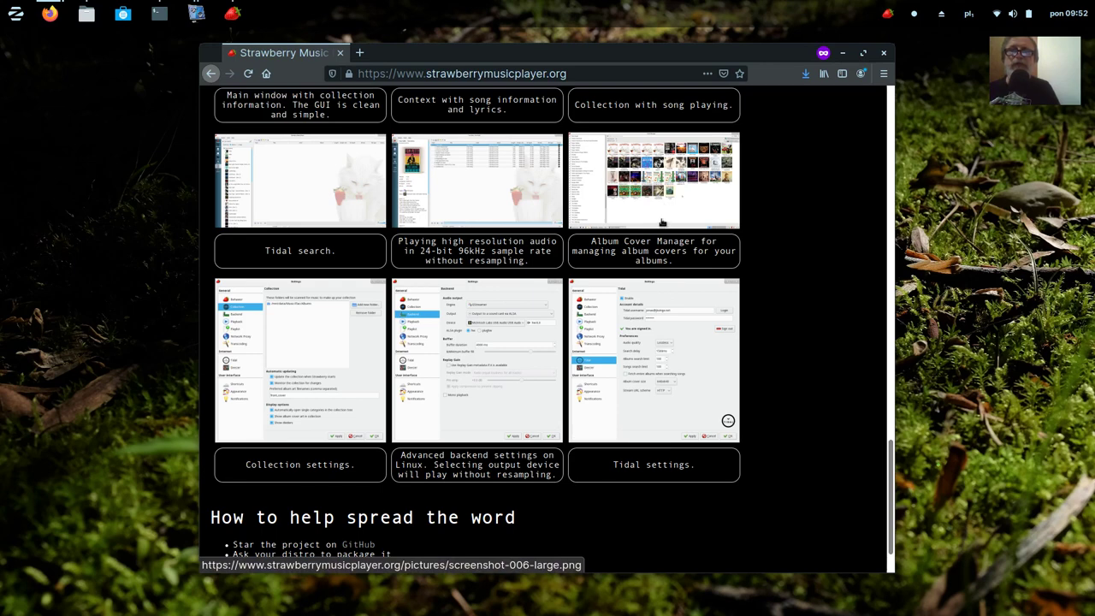
pyautogui.click(686, 213)
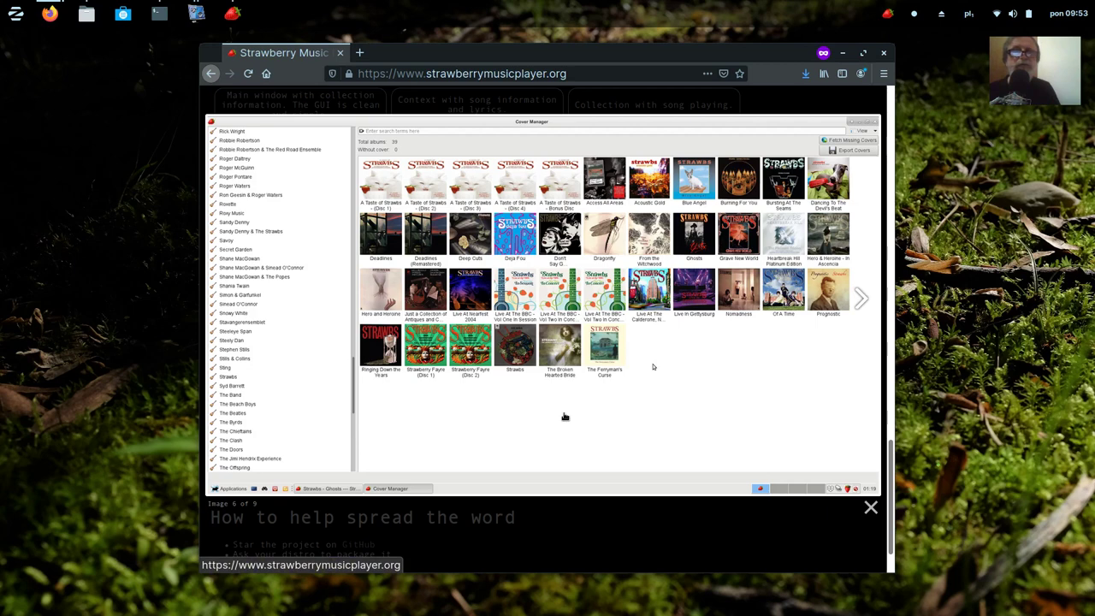
pyautogui.click(882, 55)
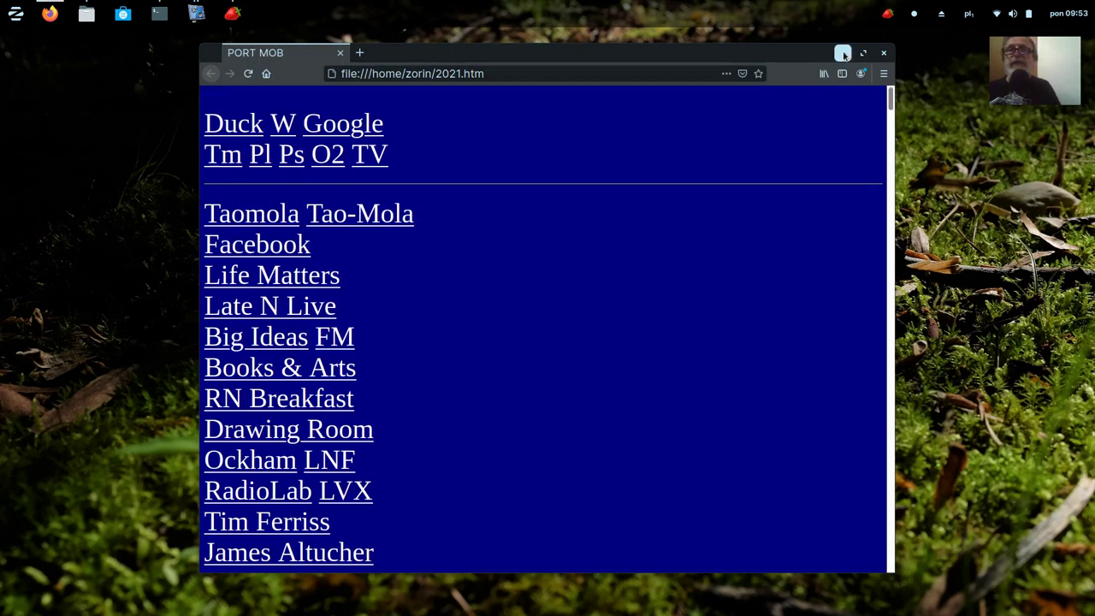
pyautogui.click(843, 54)
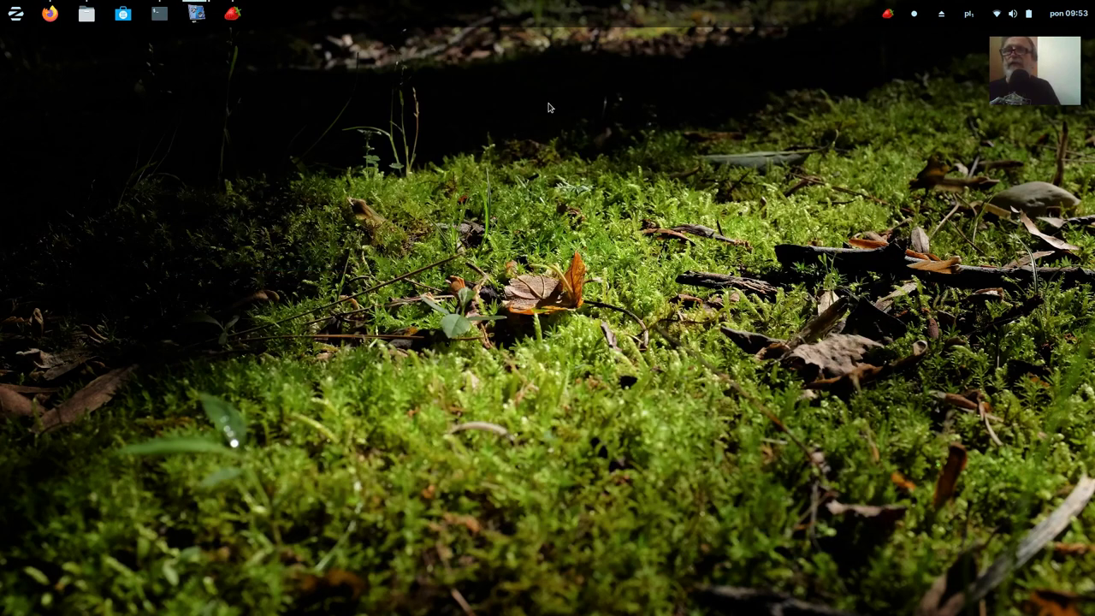
# Bring Strawberry Music Player back to the front and show the available actions for Bionic_Tuvan_Overtones.mp3 in the Files list
pyautogui.moveTo(237, 16)
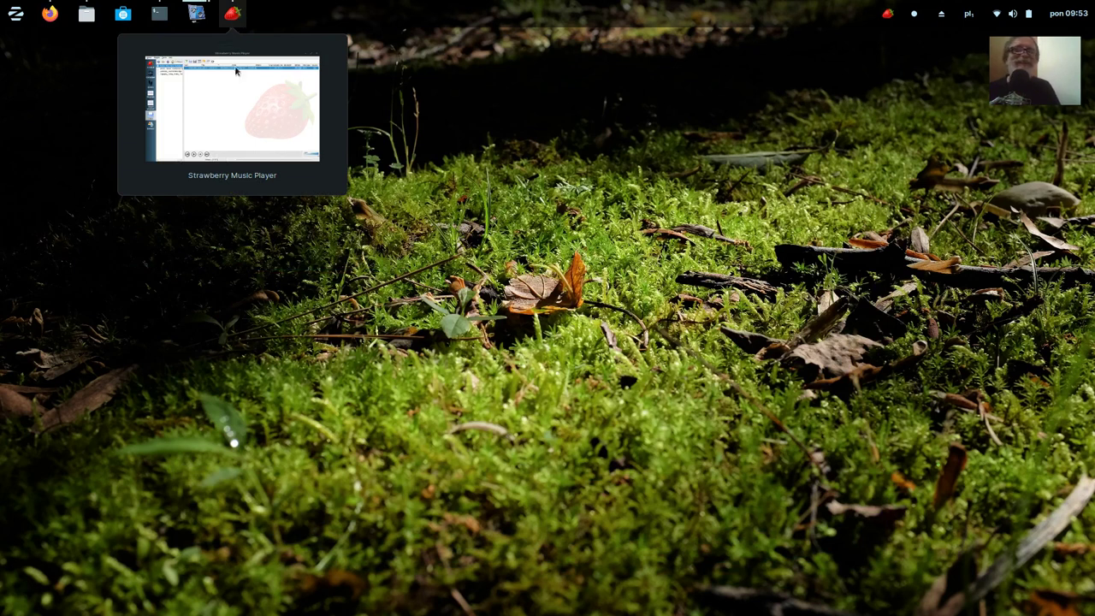
pyautogui.click(245, 105)
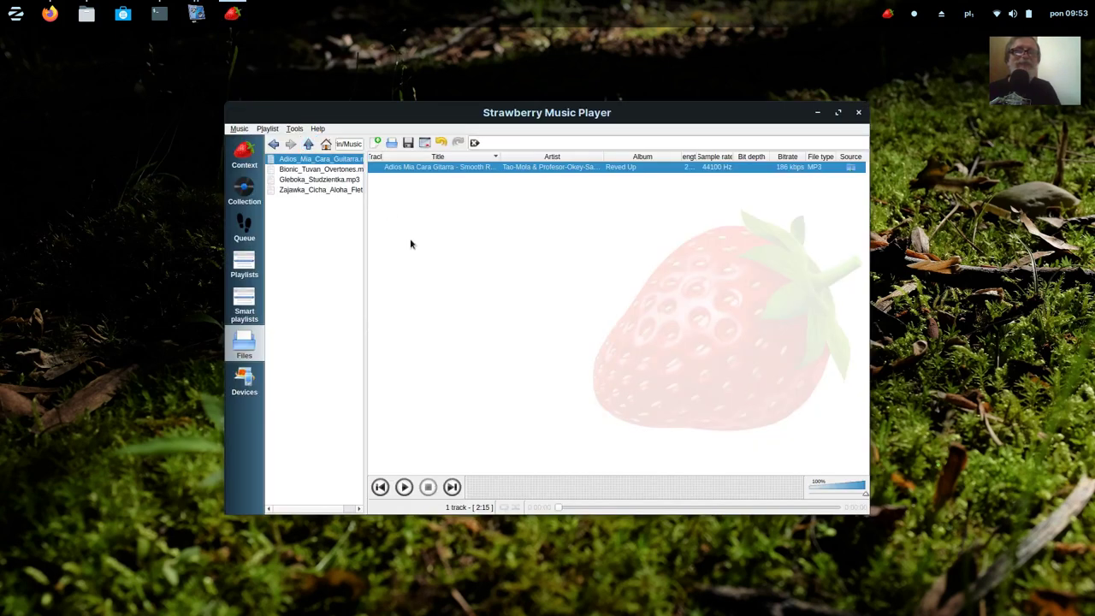
pyautogui.rightClick(321, 173)
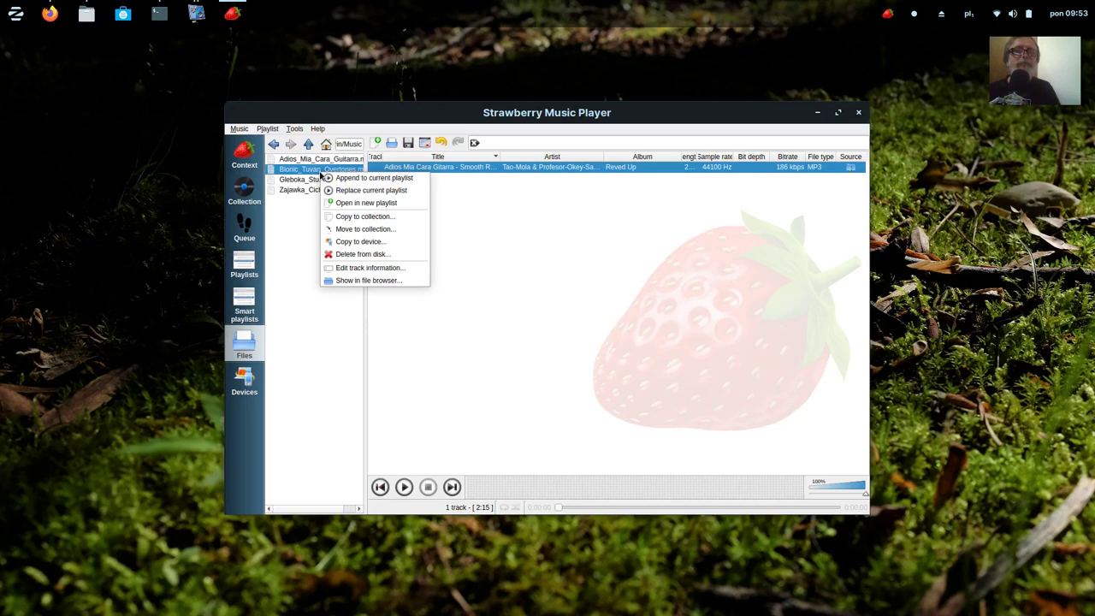